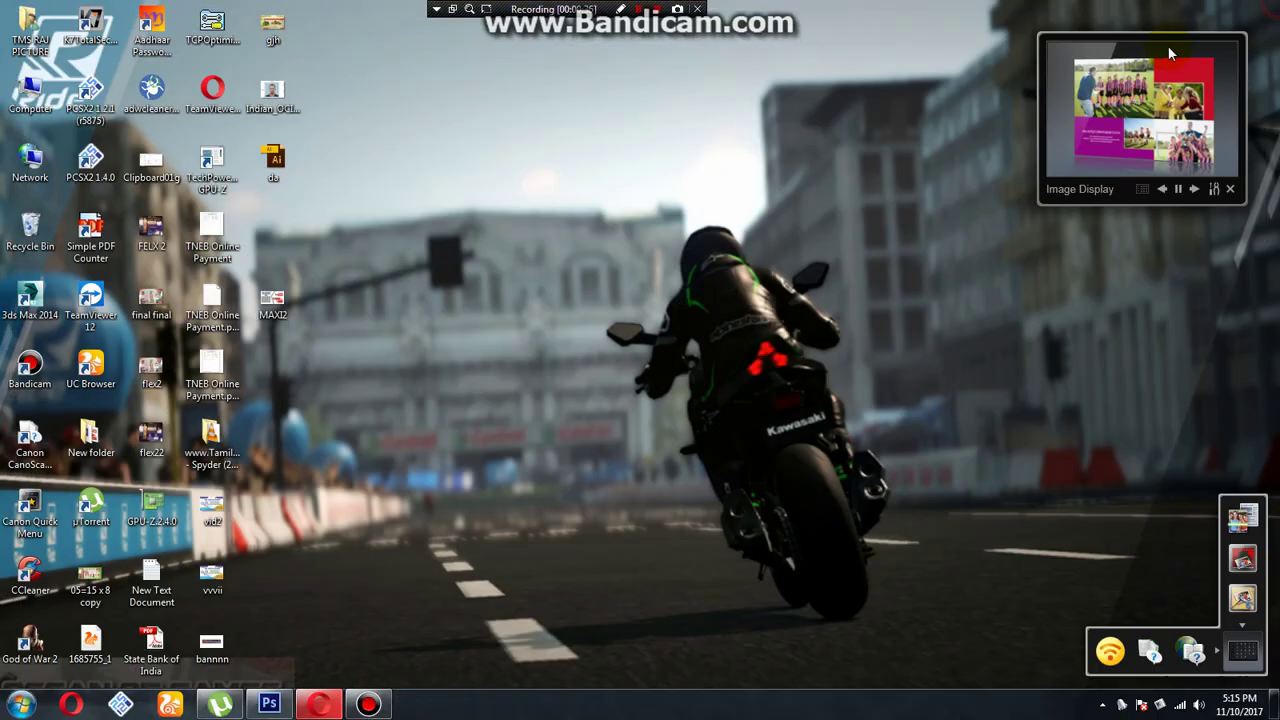
Bring Photoshop to the front with the Indian_OCI_photo_sizes.png portrait showing
{"action": "left_click", "coordinate": [269, 704]}
Select the whole Indian_OCI_photo_sizes.png portrait photo
{"action": "left_click", "coordinate": [340, 58]}
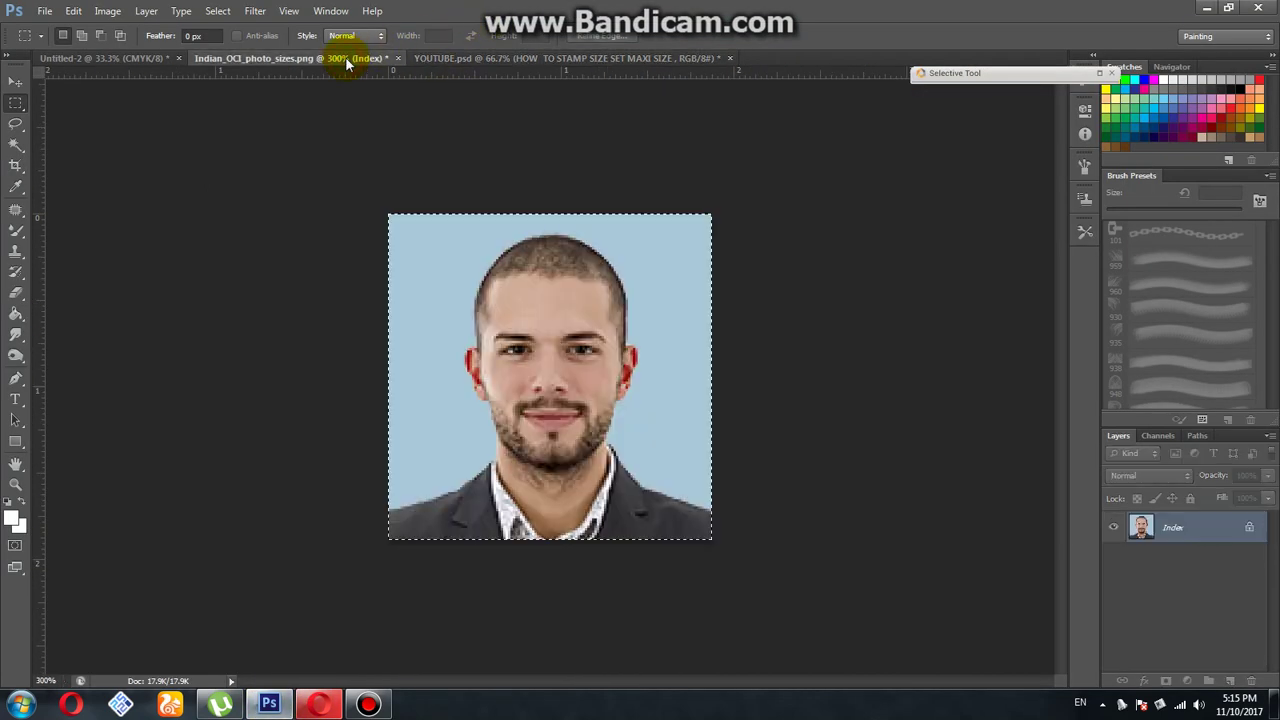
{"action": "left_click", "coordinate": [716, 289]}
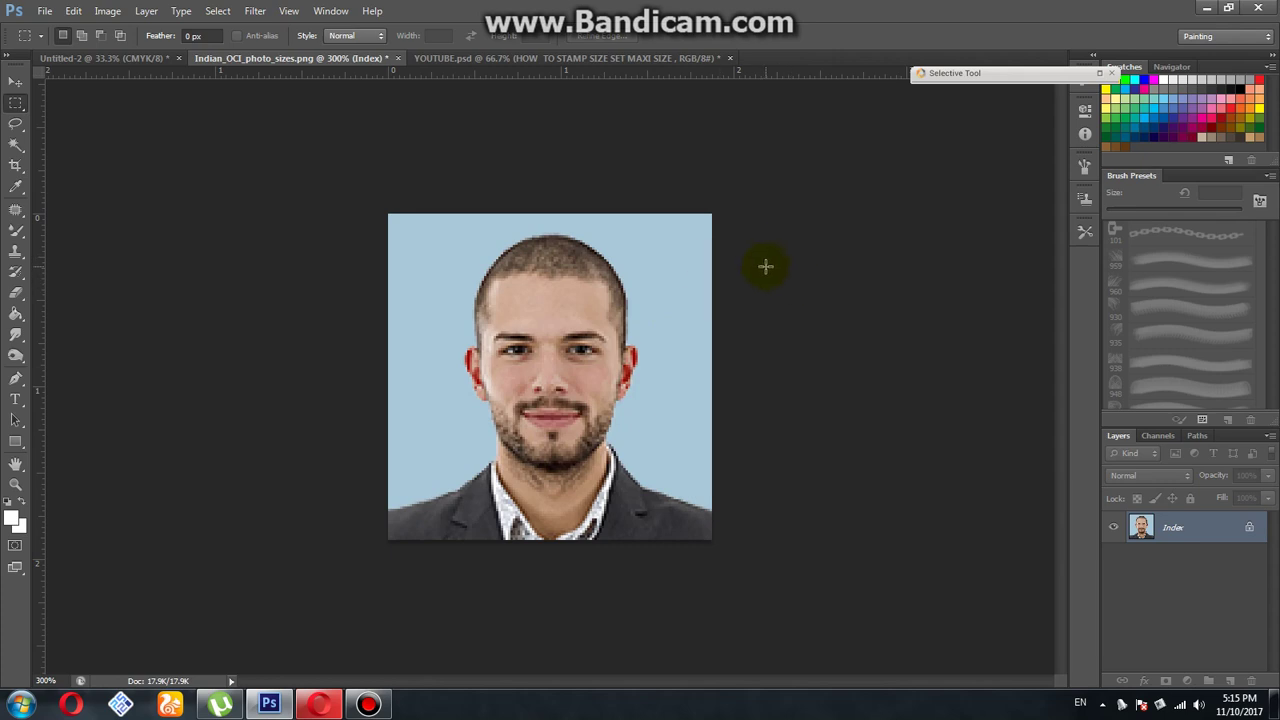
{"action": "key", "text": "ctrl+a"}
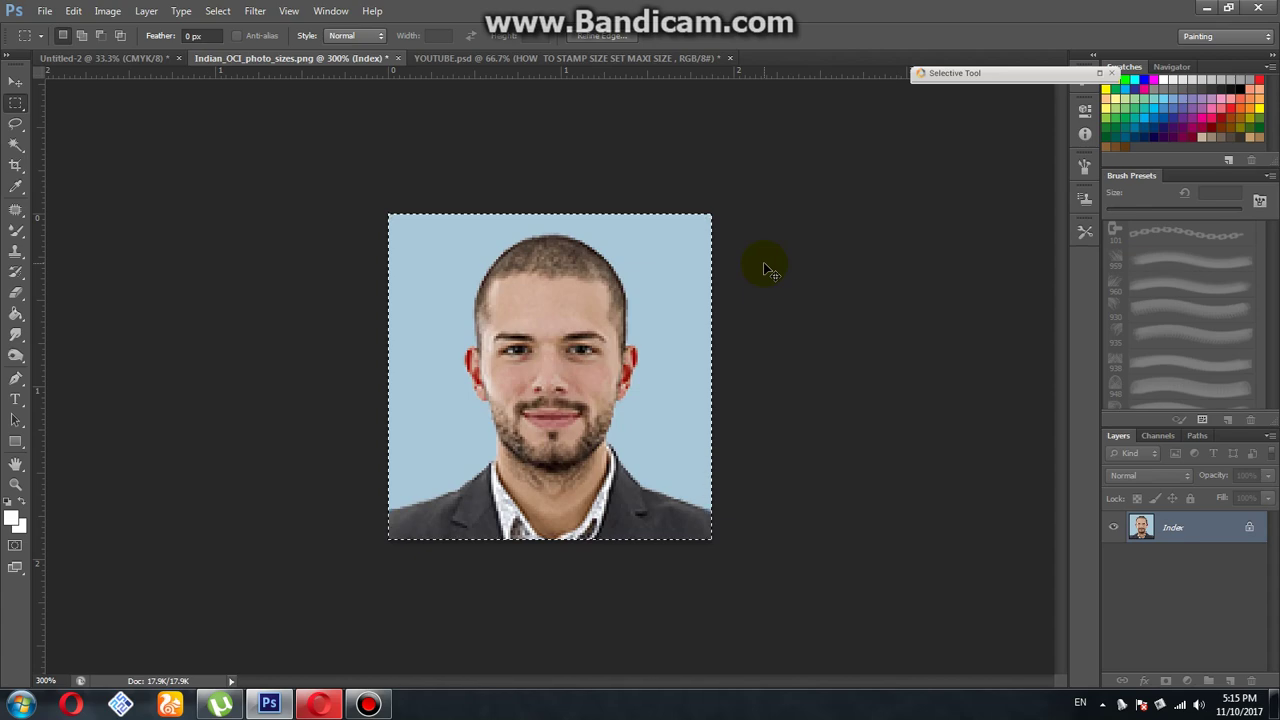
Start a clipboard-sized new document and switch its units to centimetres (4.76 × 4.8 cm)
{"action": "key", "text": "ctrl+n"}
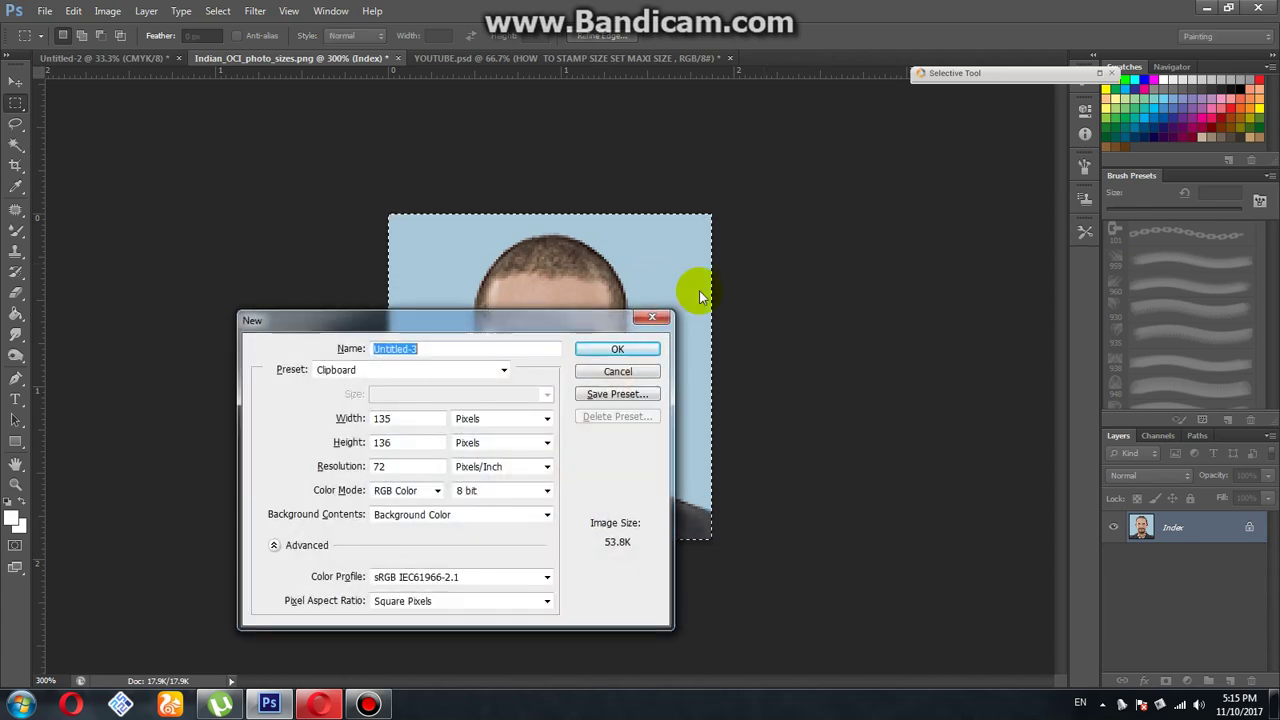
{"action": "left_click_drag", "start_coordinate": [543, 313], "coordinate": [640, 227]}
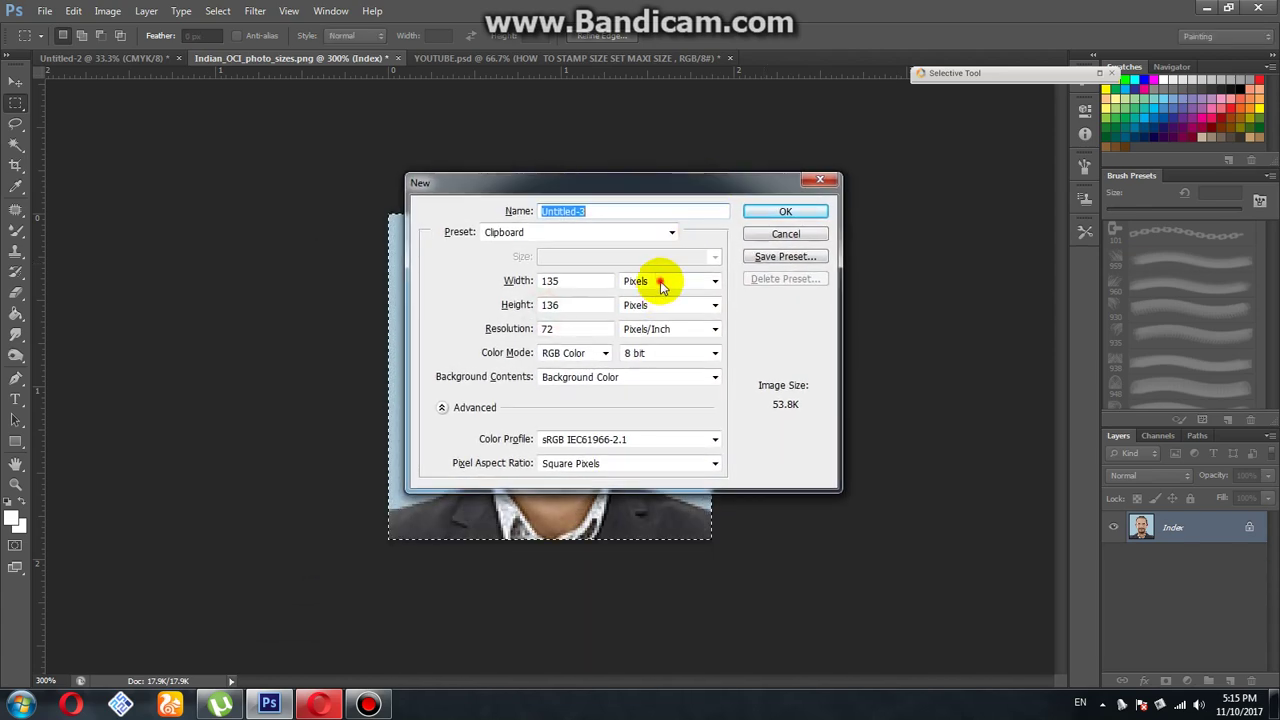
{"action": "left_click", "coordinate": [665, 281]}
{"action": "left_click", "coordinate": [659, 323]}
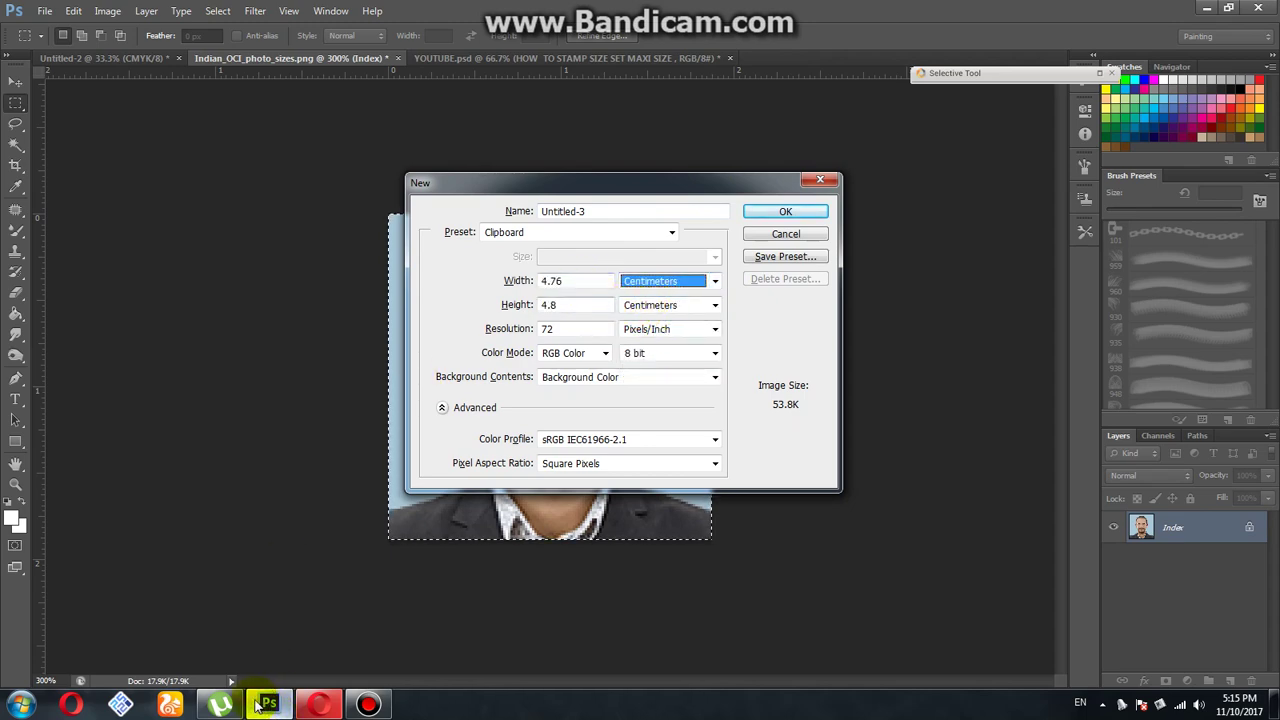
{"action": "left_click", "coordinate": [319, 705]}
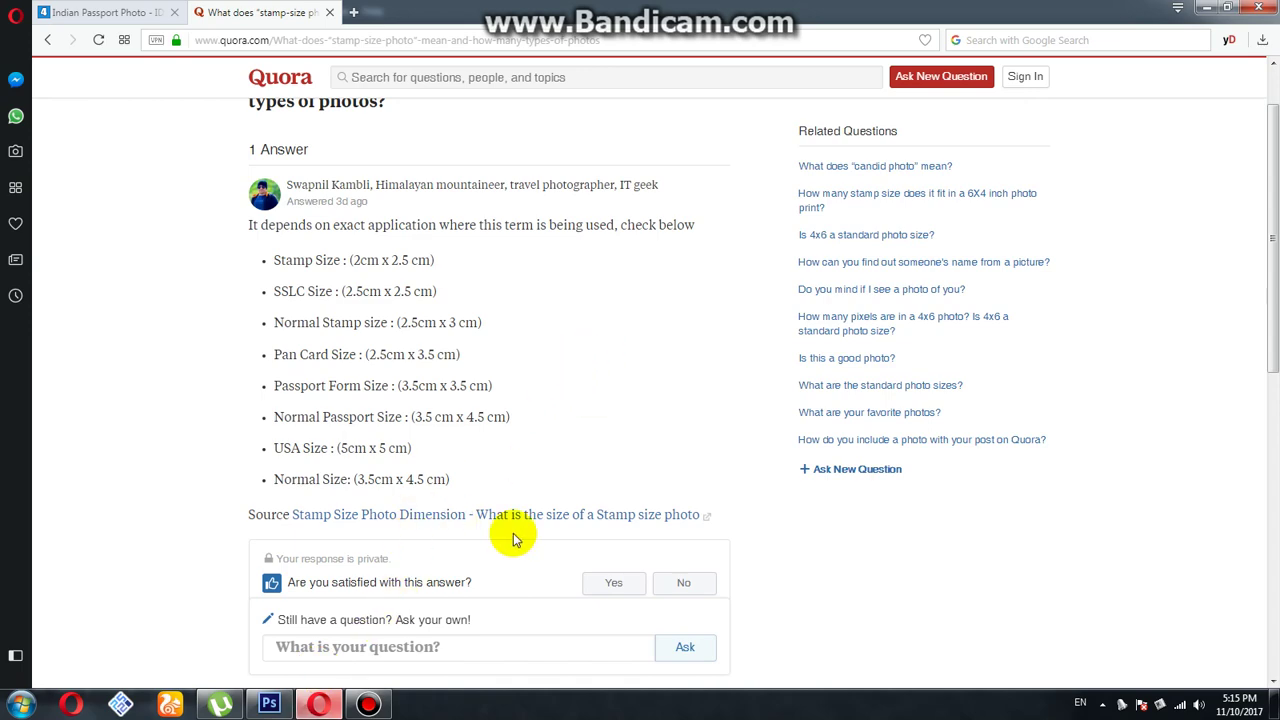
{"action": "left_click", "coordinate": [1207, 8]}
Create Untitled-3 with width 2.5 cm, height 3 cm and resolution 300 pixels/inch
{"action": "double_click", "coordinate": [586, 281]}
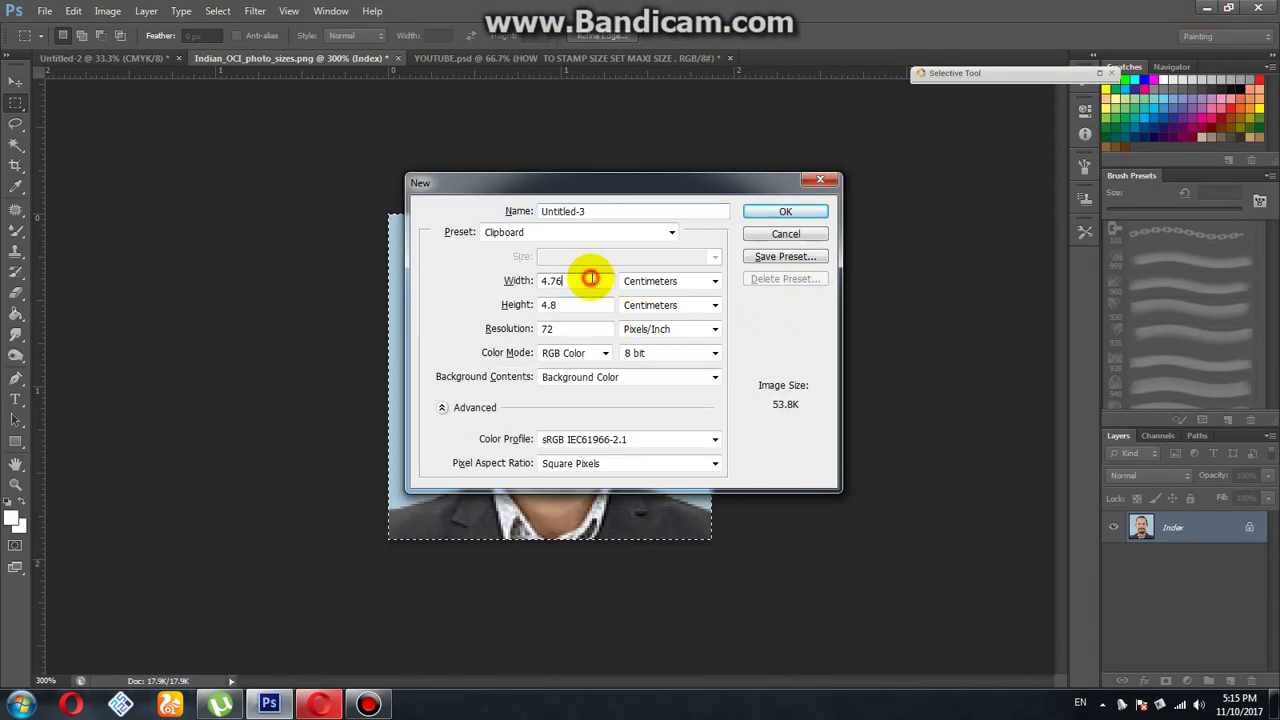
{"action": "type", "text": "2.5"}
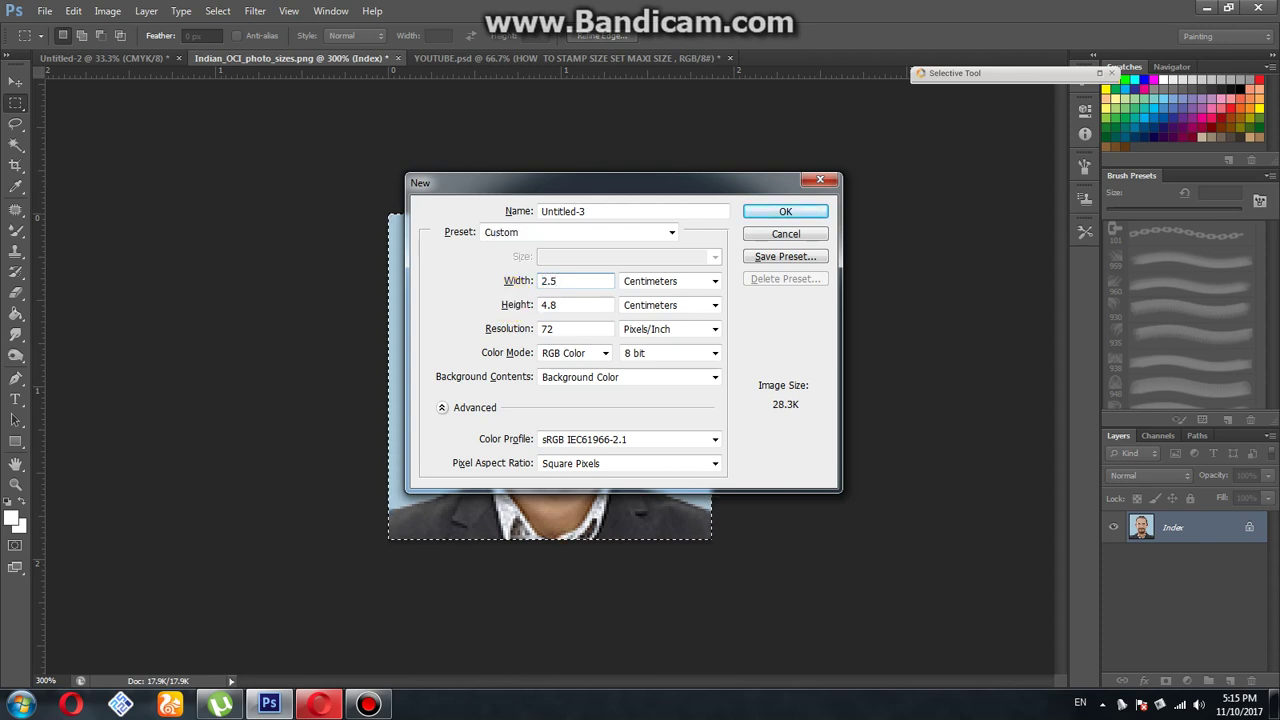
{"action": "key", "text": "Tab"}
{"action": "key", "text": "Tab"}
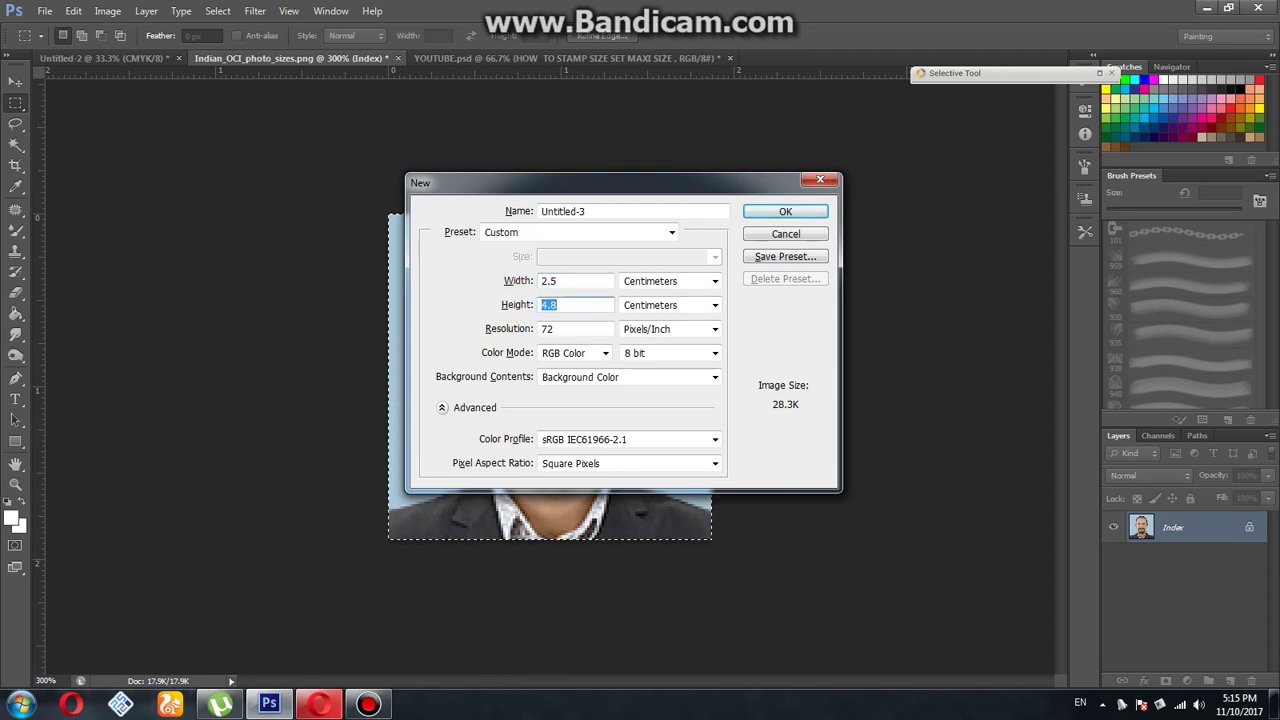
{"action": "type", "text": "3"}
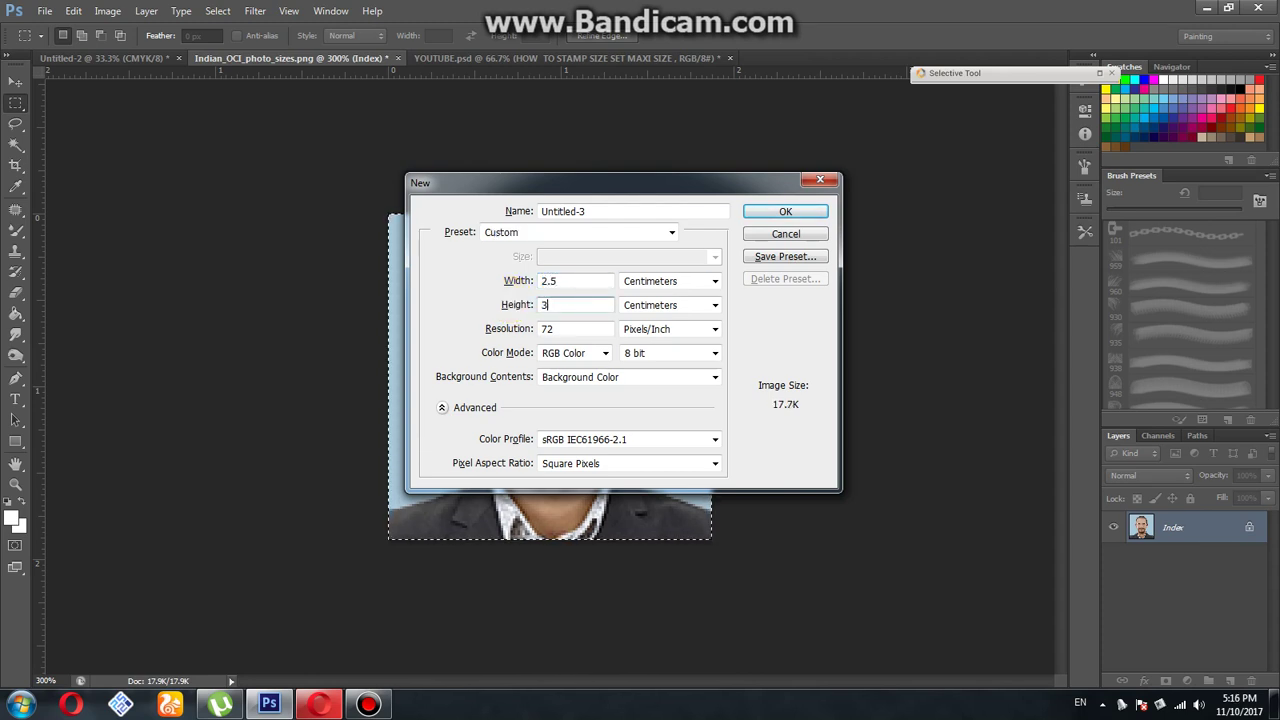
{"action": "double_click", "coordinate": [563, 329]}
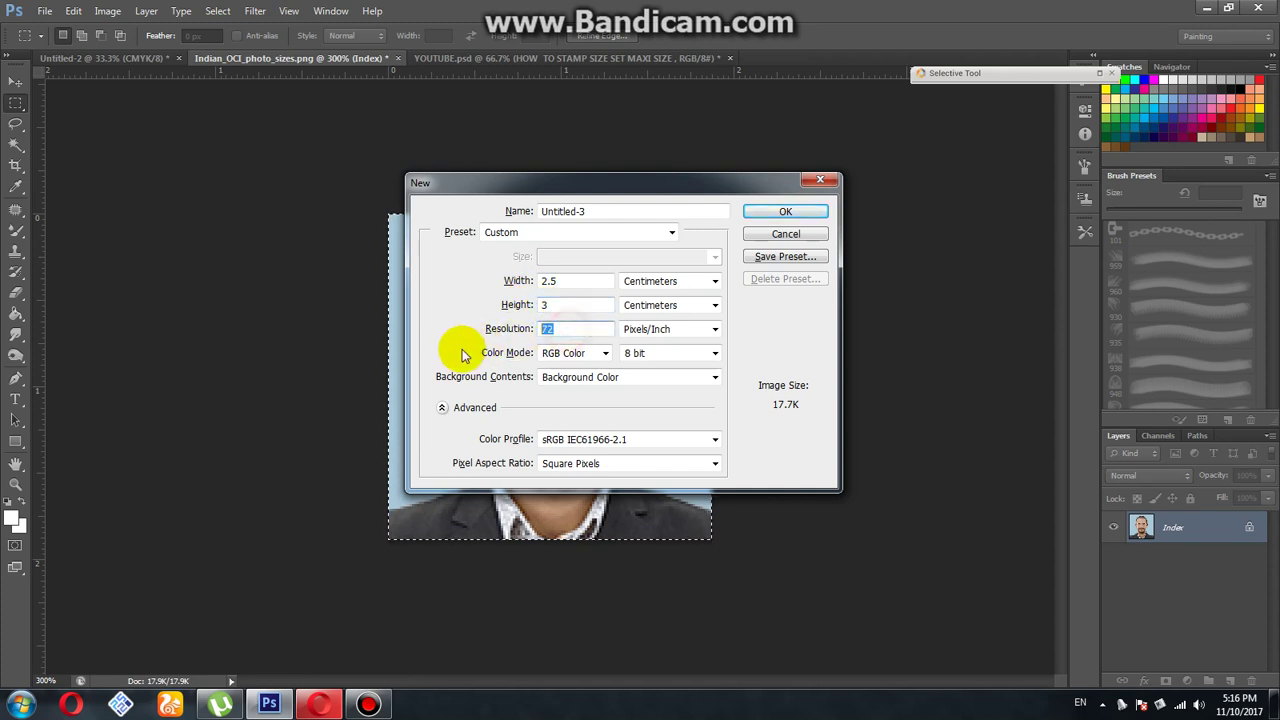
{"action": "type", "text": "300"}
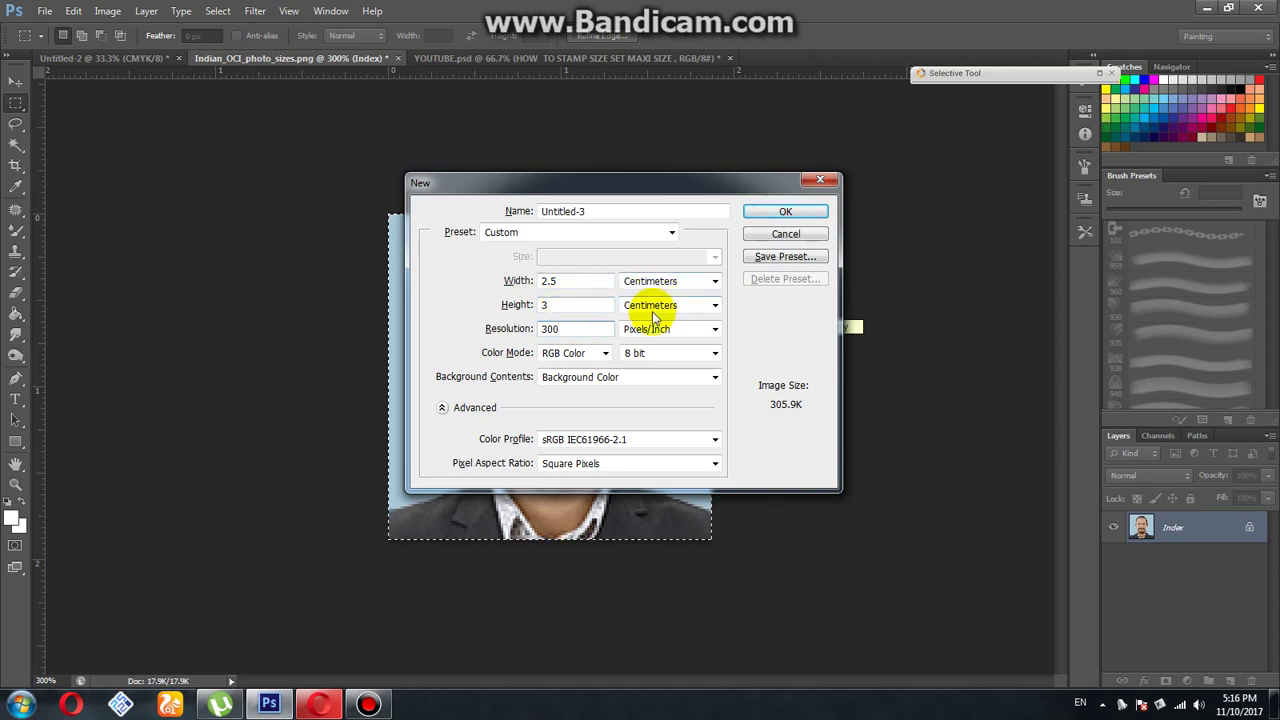
{"action": "left_click", "coordinate": [786, 212]}
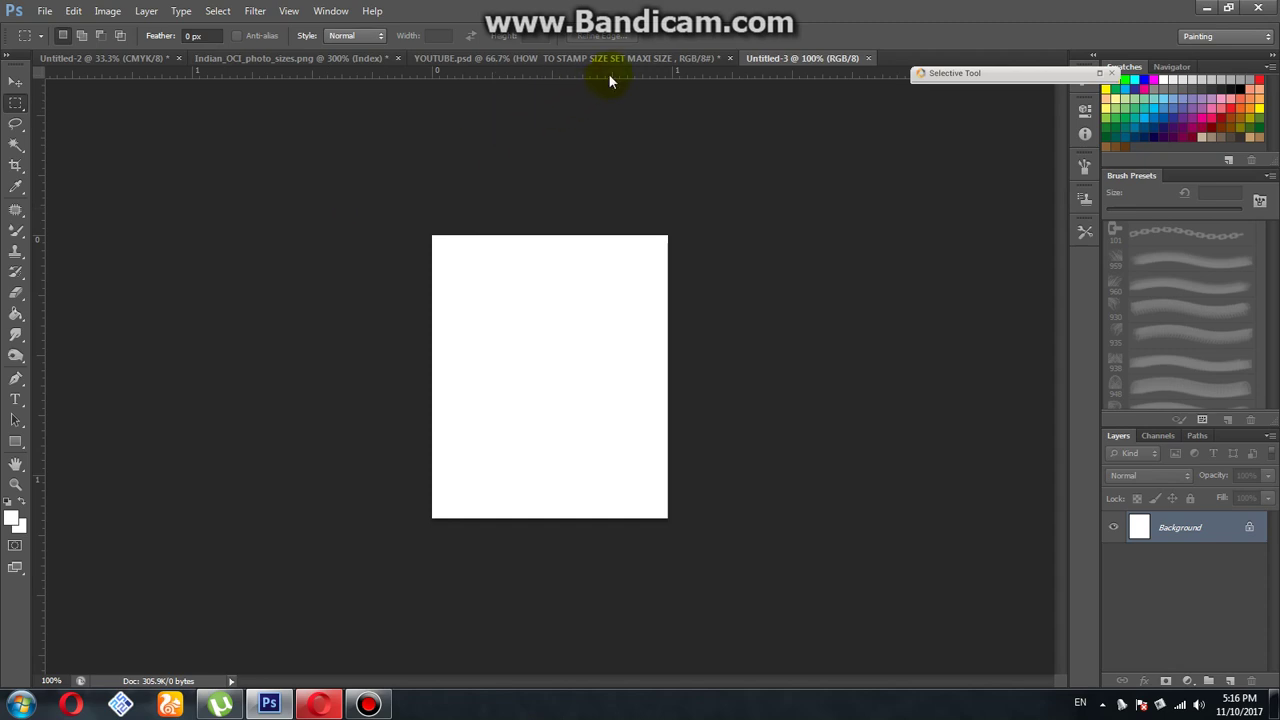
Paste the portrait and scale it up to fill the 2.5 × 3 cm canvas
{"action": "key", "text": "ctrl+v"}
{"action": "key", "text": "ctrl+t"}
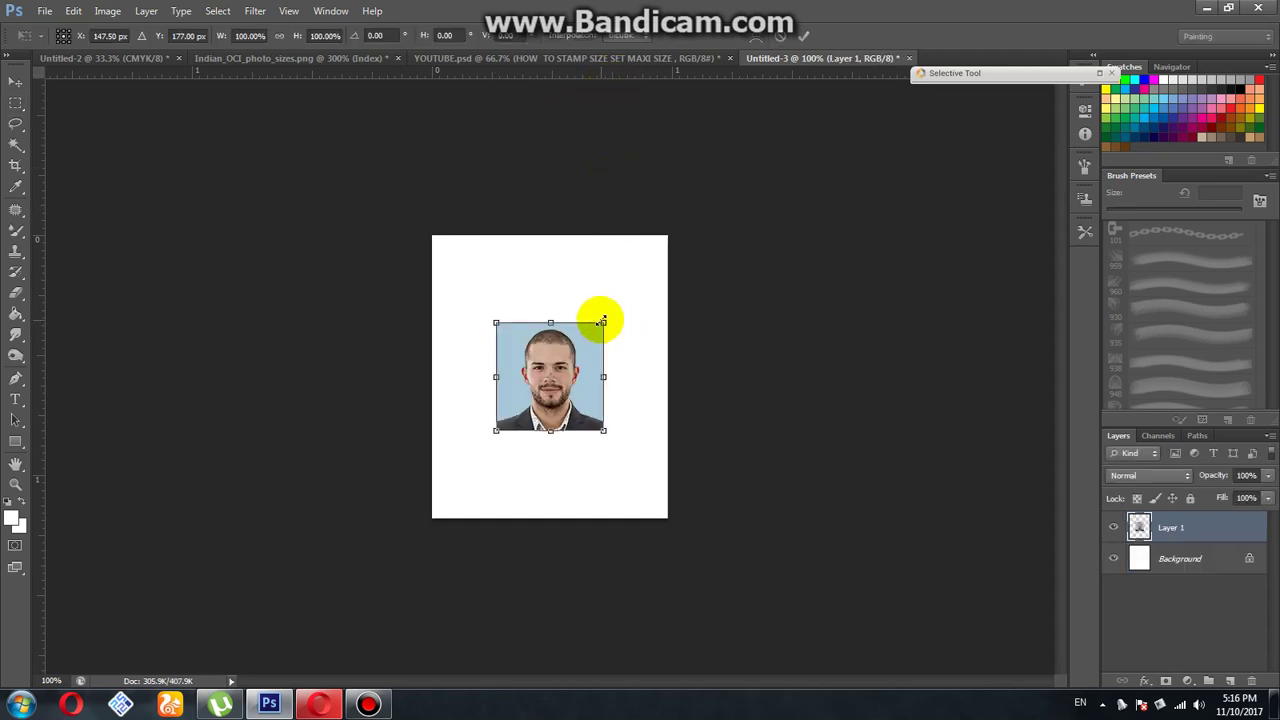
{"action": "left_click_drag", "start_coordinate": [600, 320], "coordinate": [671, 203]}
{"action": "key", "text": "Return"}
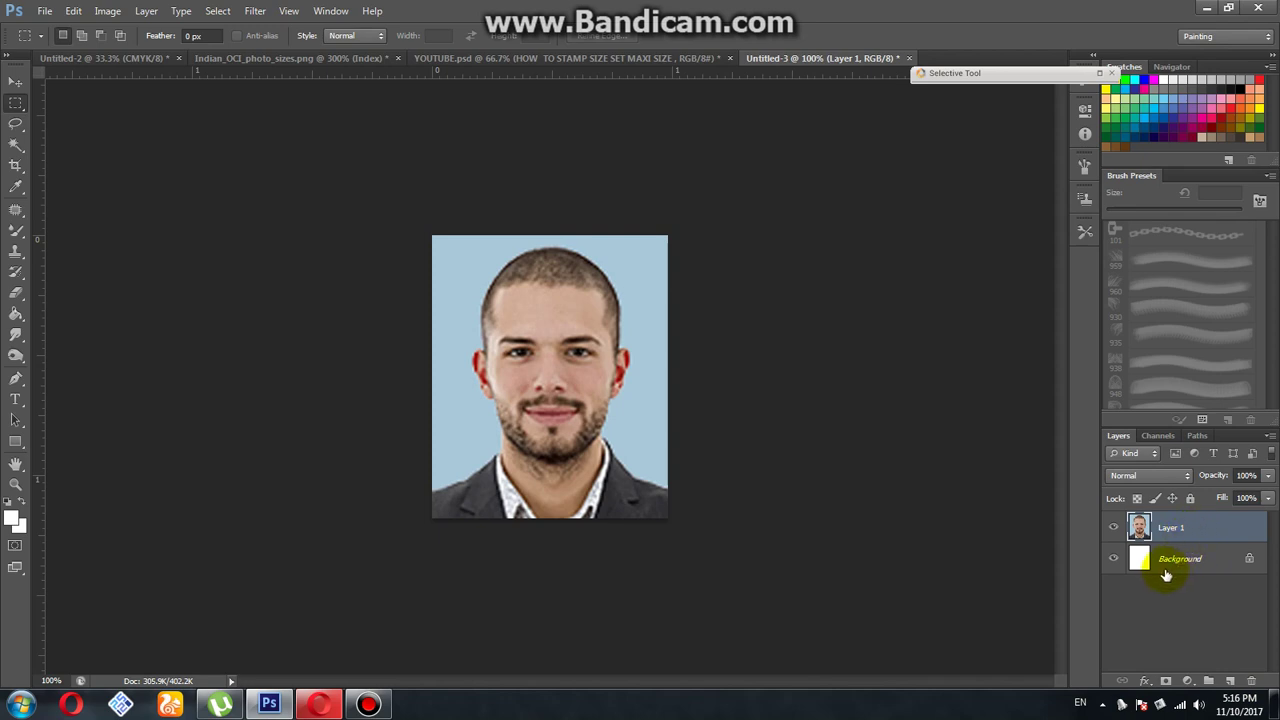
Merge the portrait layer into the Background and select the entire canvas
{"action": "left_click", "coordinate": [1114, 529]}
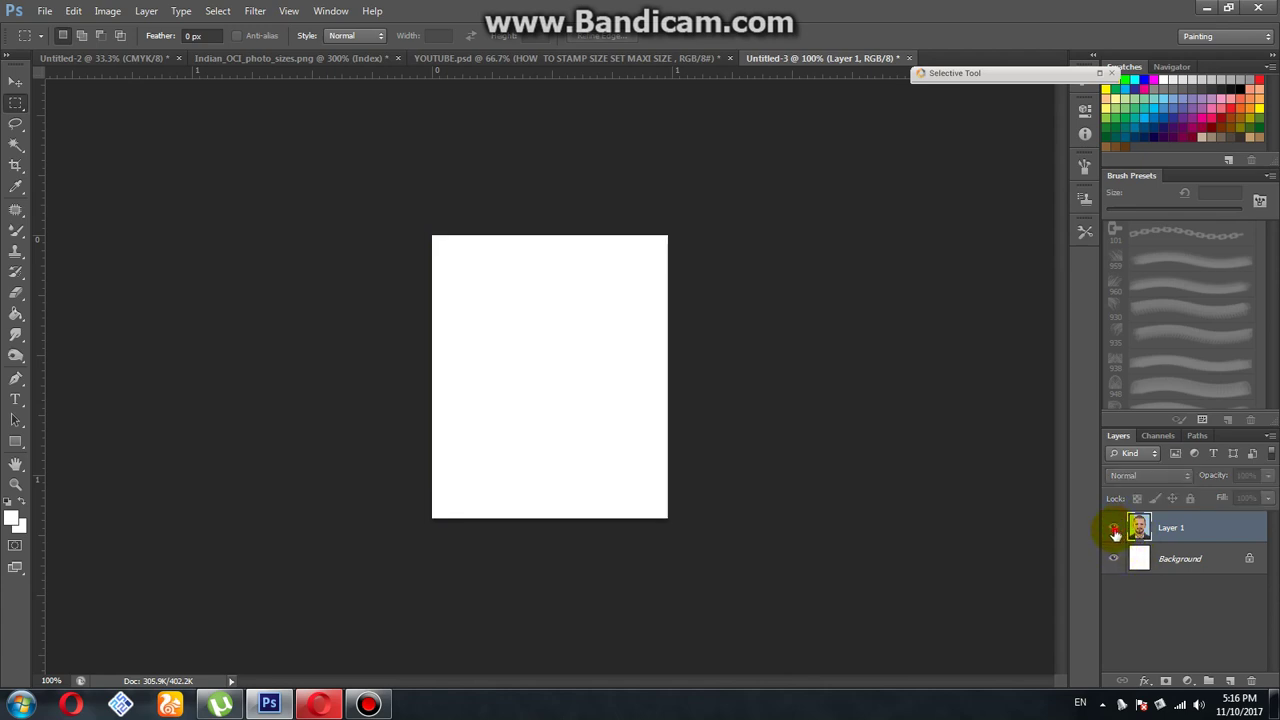
{"action": "left_click", "coordinate": [1114, 529]}
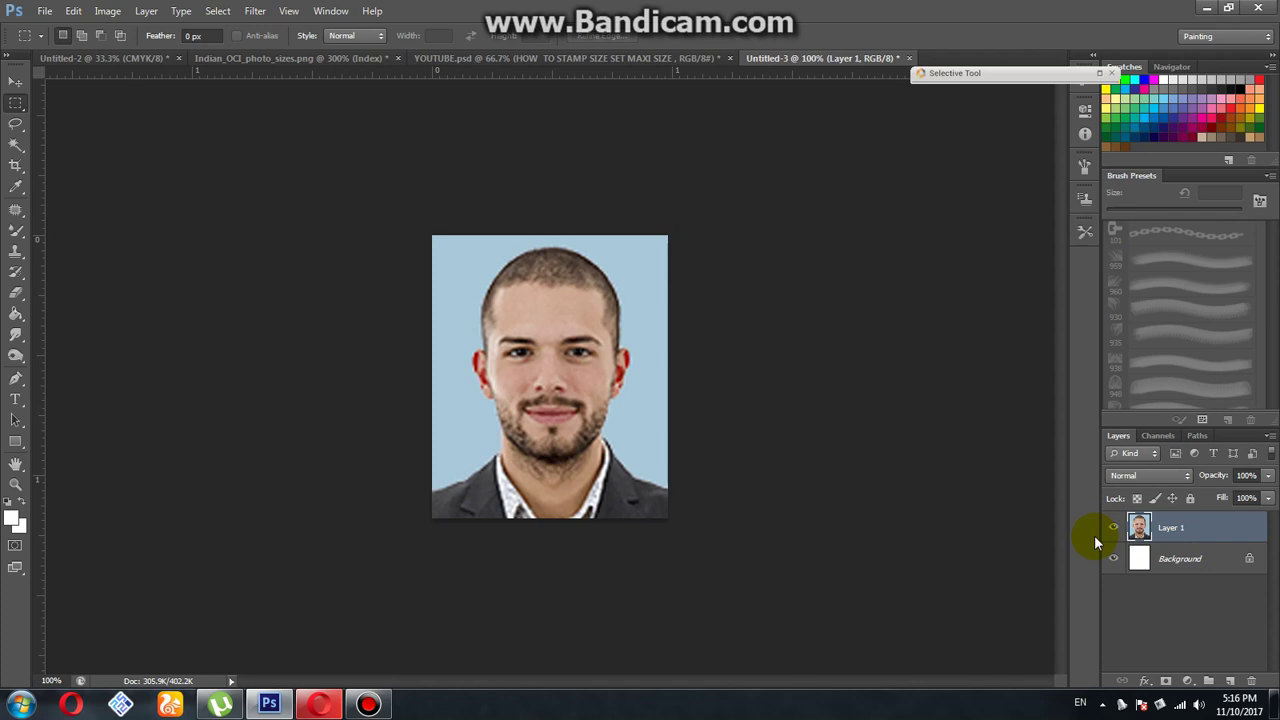
{"action": "key", "text": "ctrl+e"}
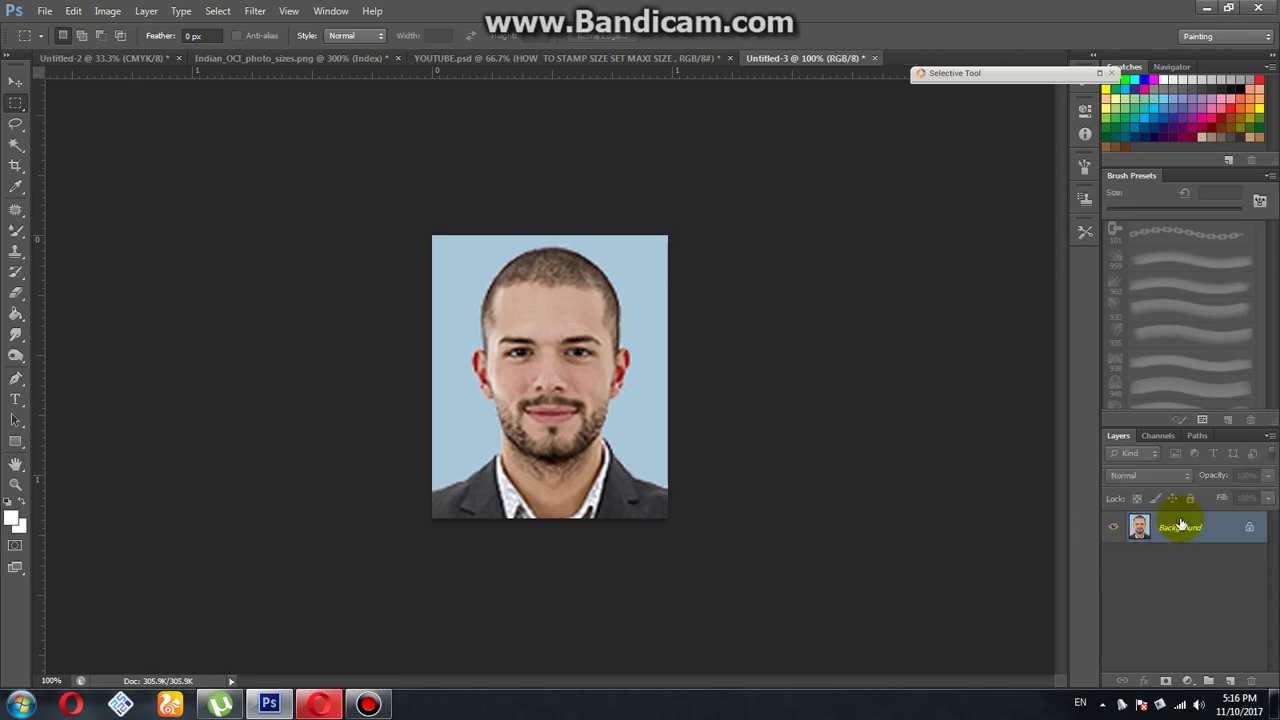
{"action": "key", "text": "ctrl+a"}
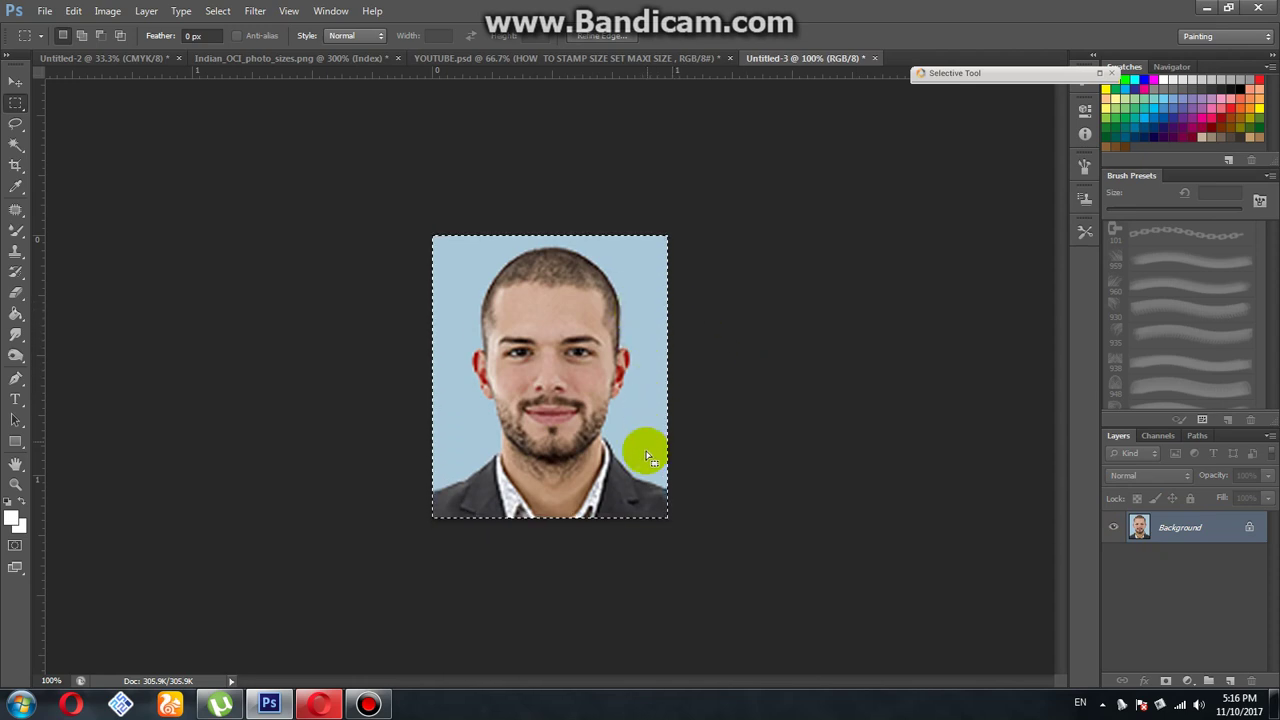
Save the 2.5 × 3 cm portrait canvas as a pattern named STAMP
{"action": "left_click", "coordinate": [75, 11]}
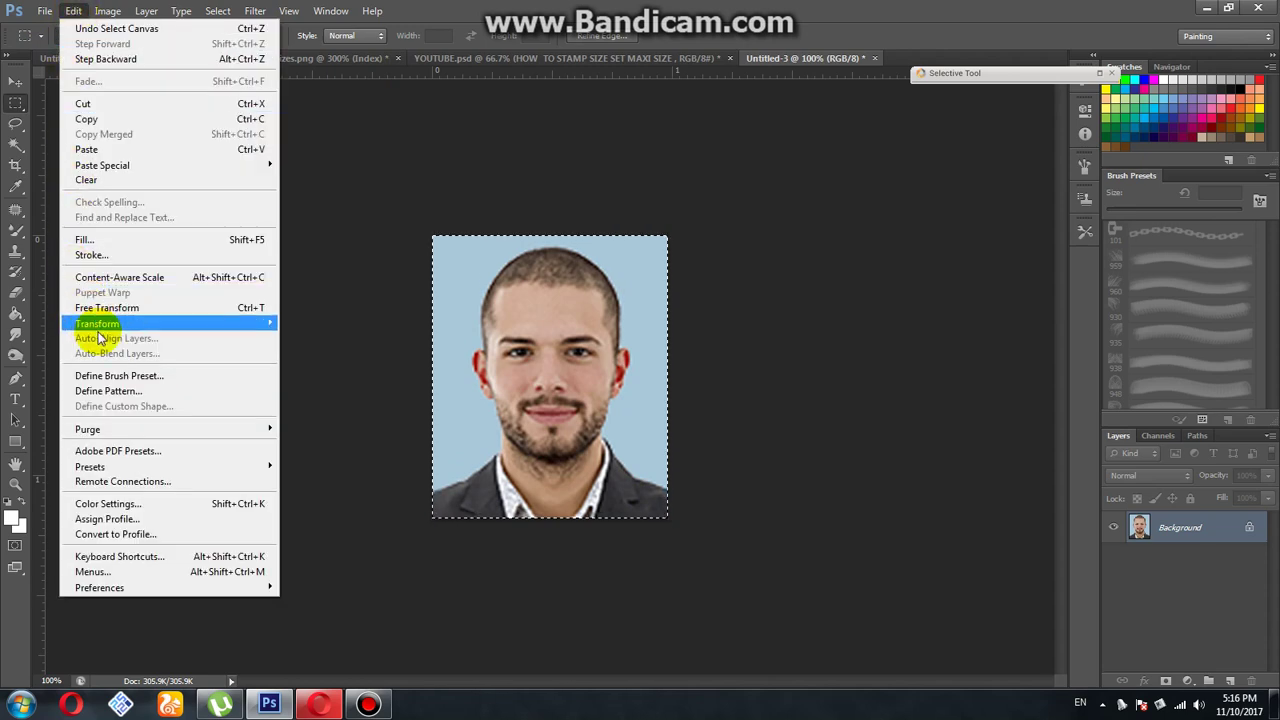
{"action": "left_click", "coordinate": [127, 394]}
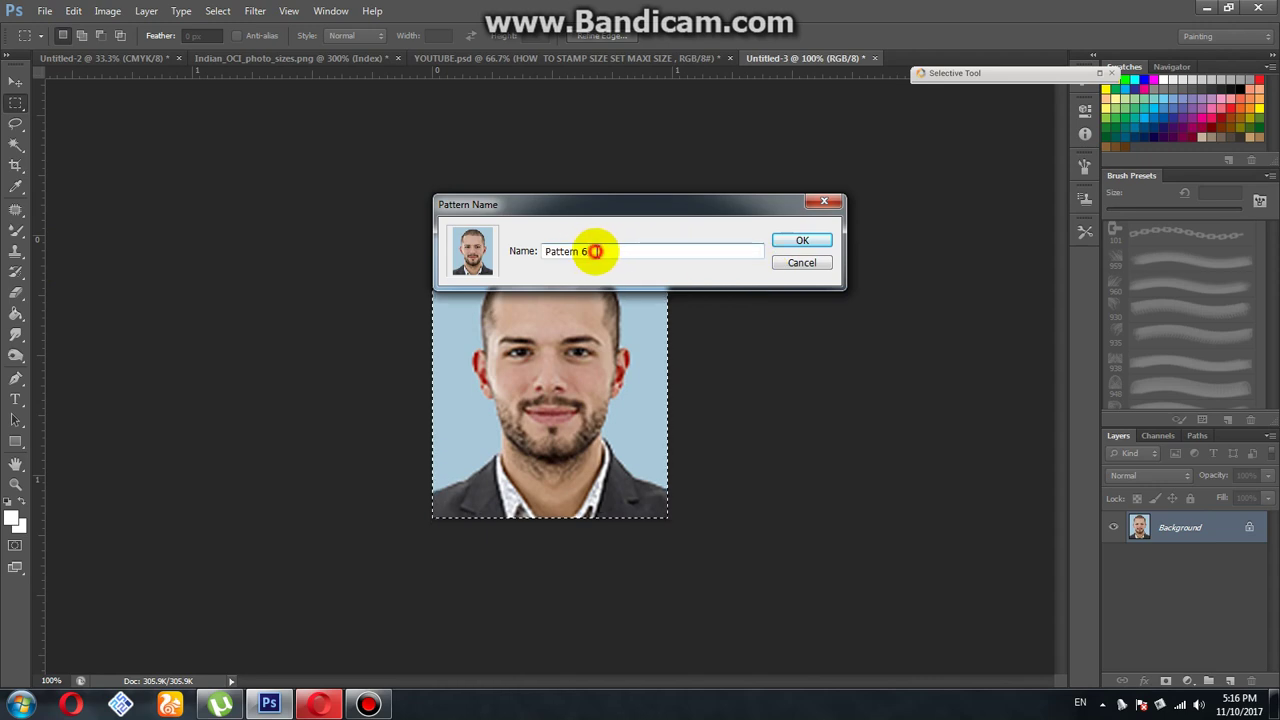
{"action": "left_click_drag", "start_coordinate": [595, 251], "coordinate": [457, 258]}
{"action": "type", "text": "STAMP"}
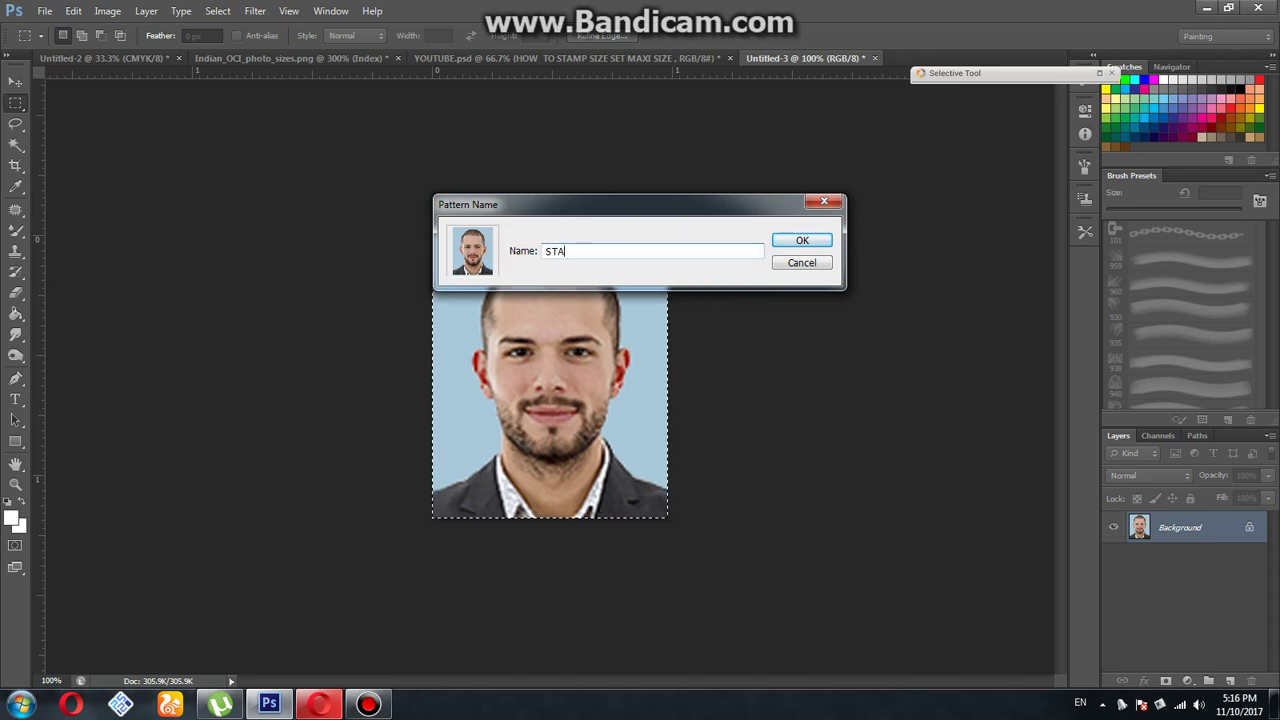
{"action": "left_click", "coordinate": [780, 241]}
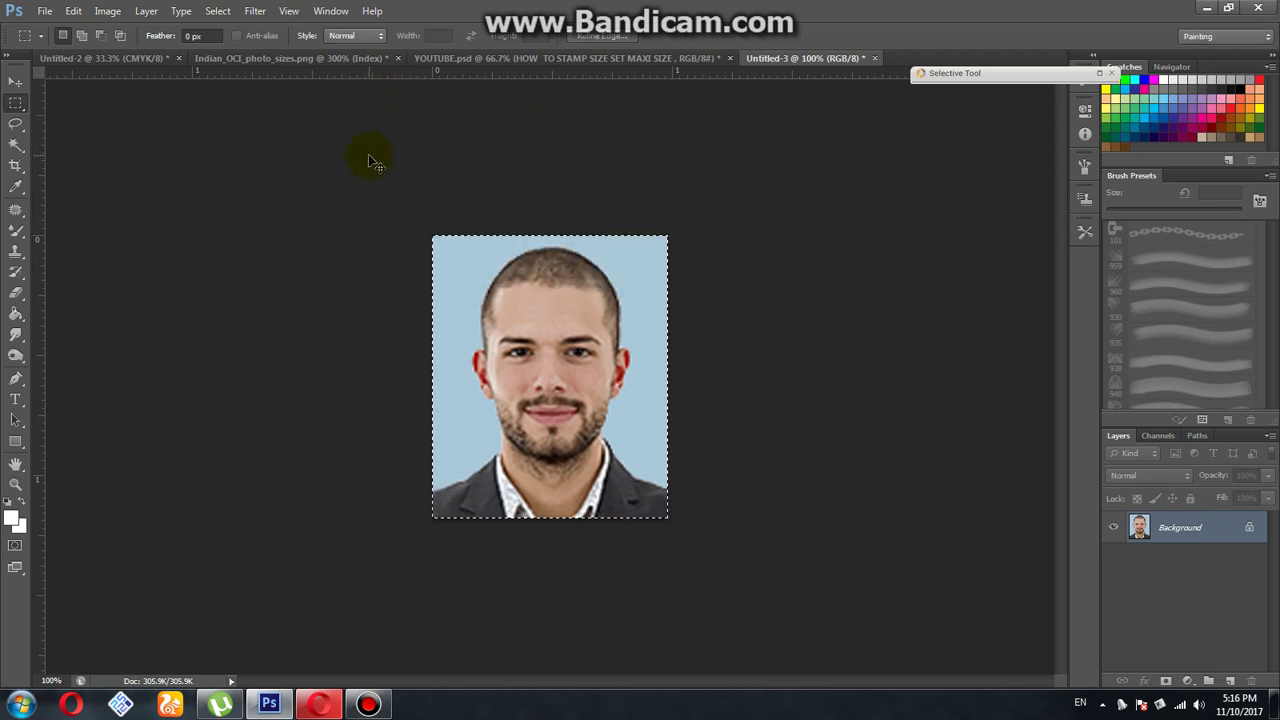
Create Untitled-4 at 4 × 6 inches and 300 pixels/inch
{"action": "key", "text": "ctrl+n"}
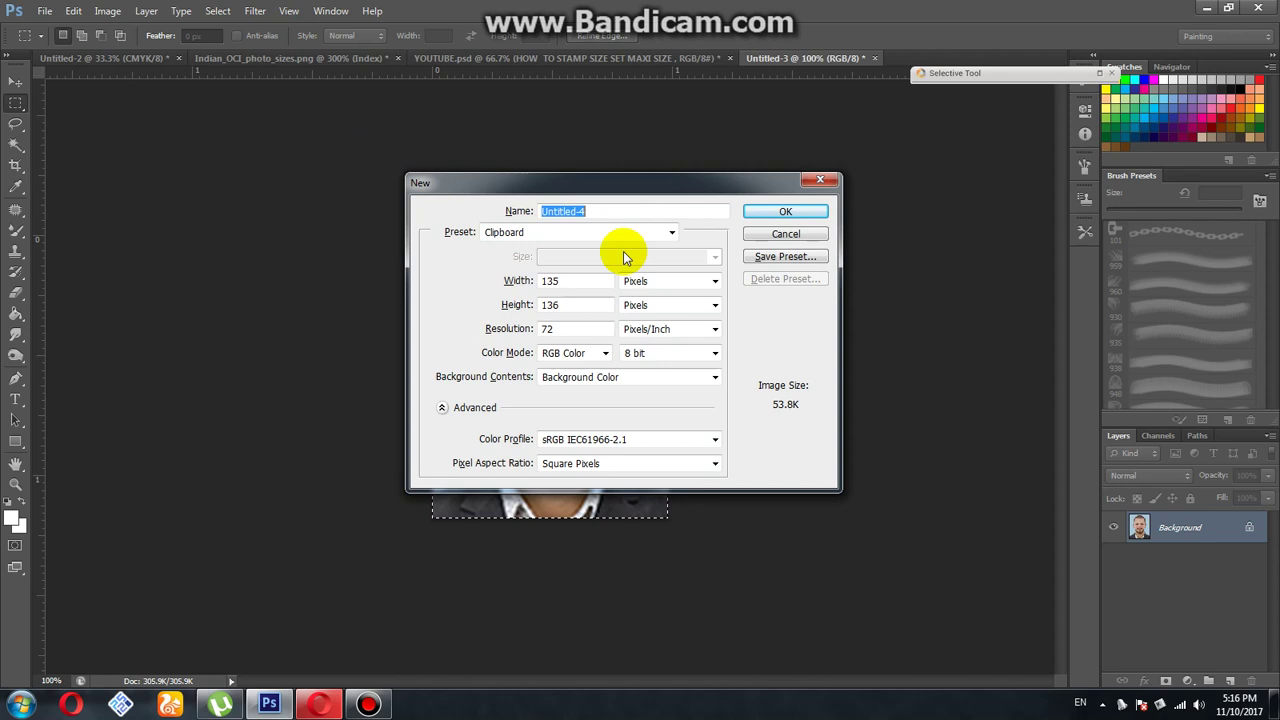
{"action": "left_click", "coordinate": [673, 284]}
{"action": "left_click", "coordinate": [664, 307]}
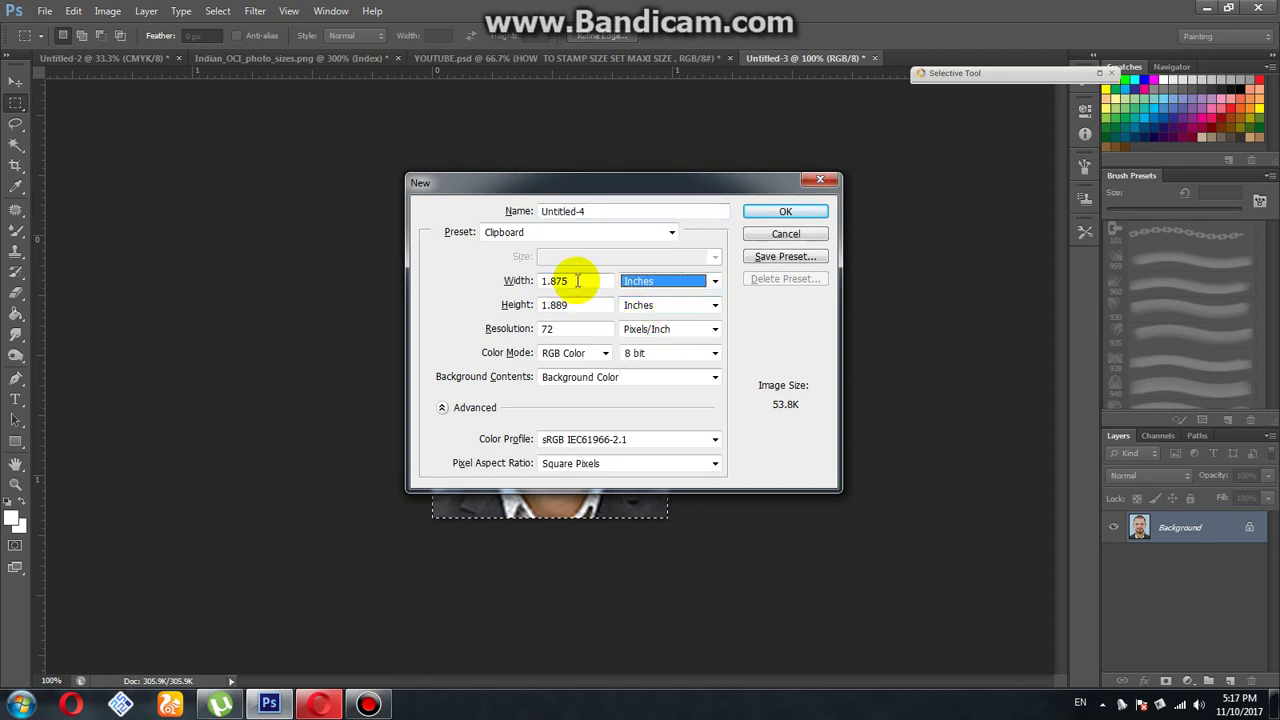
{"action": "left_click_drag", "start_coordinate": [577, 281], "coordinate": [457, 300]}
{"action": "type", "text": "4"}
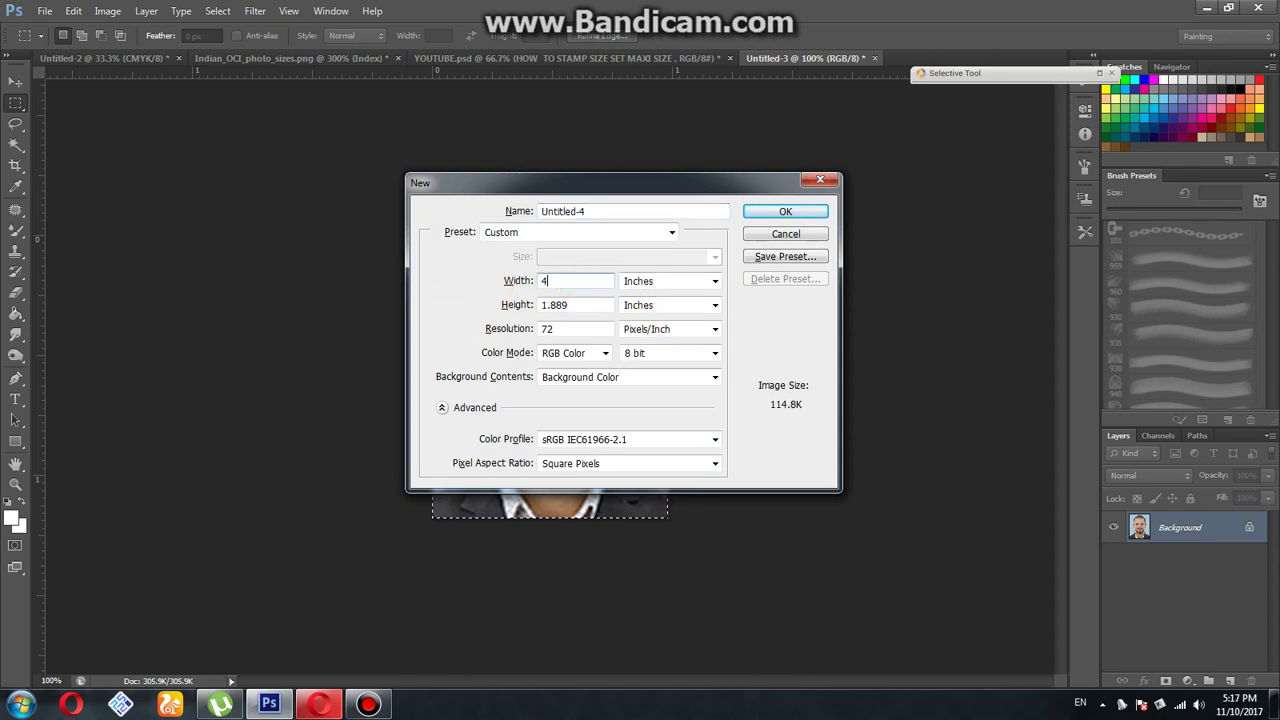
{"action": "key", "text": "Tab"}
{"action": "key", "text": "Tab"}
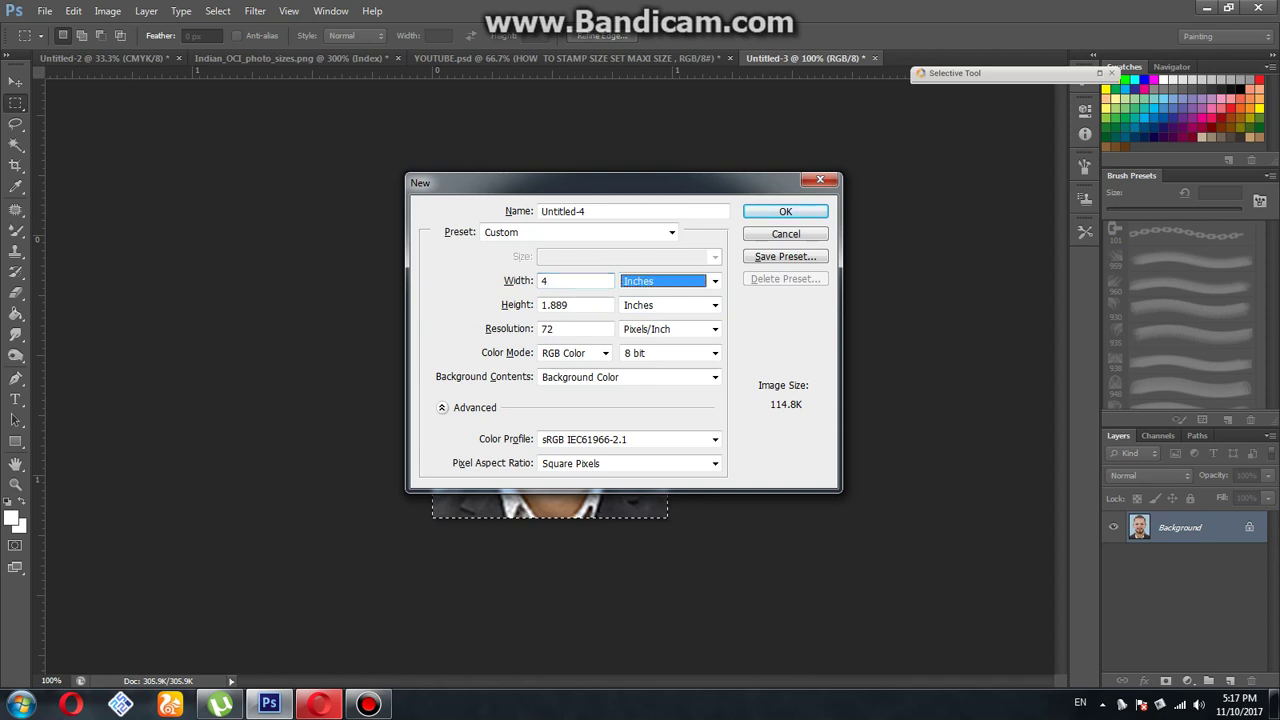
{"action": "type", "text": "6"}
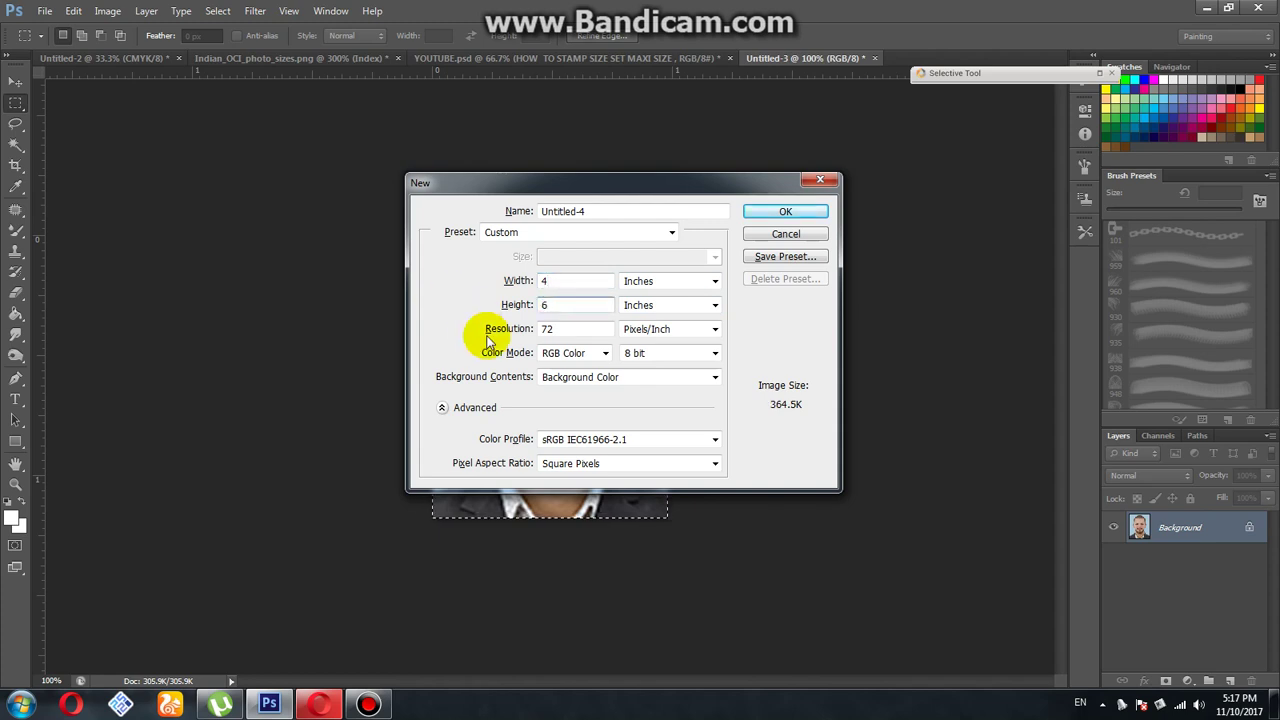
{"action": "double_click", "coordinate": [571, 331]}
{"action": "type", "text": "300"}
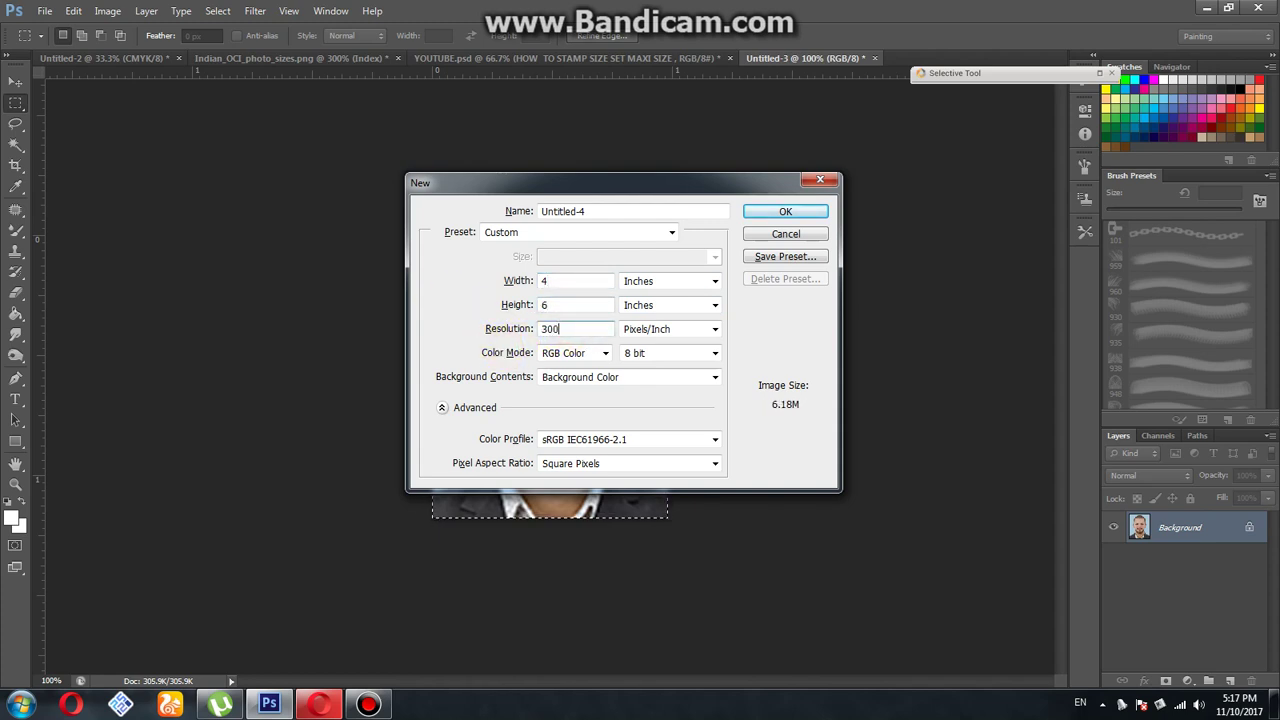
{"action": "left_click", "coordinate": [820, 212]}
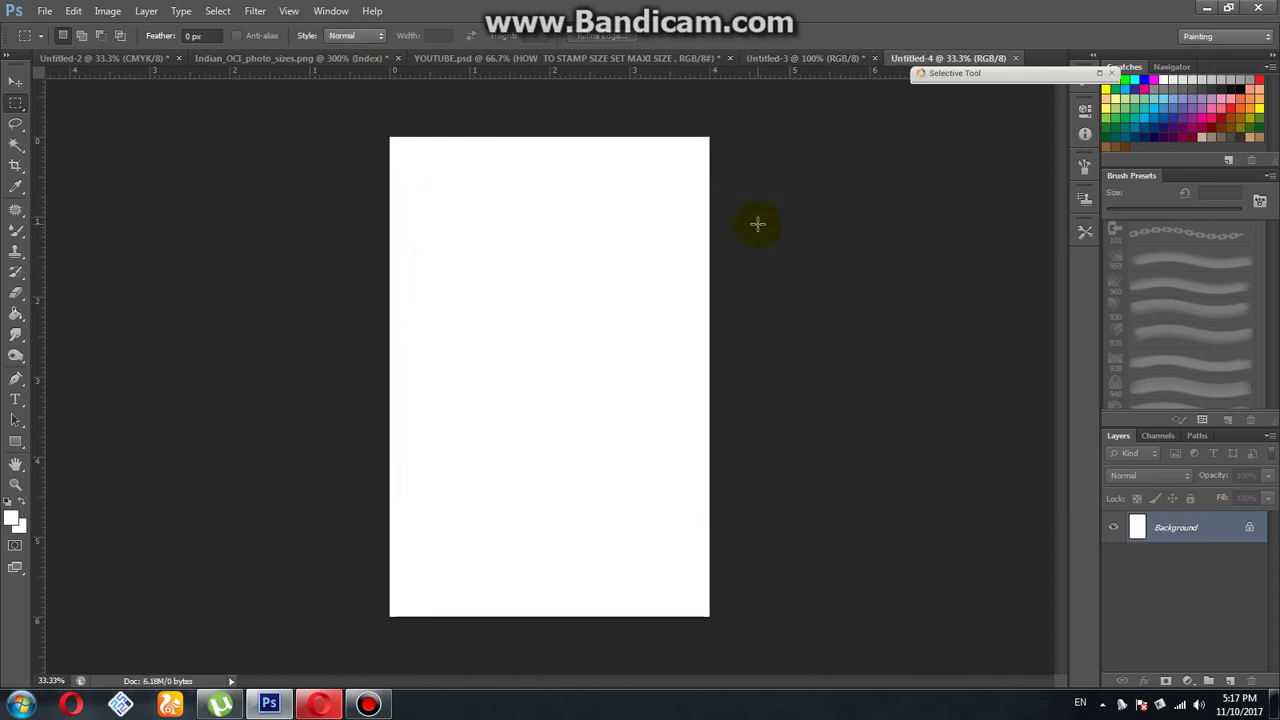
Rotate the blank Untitled-4 sheet 90° into a 6 × 4-inch landscape and select all
{"action": "left_click", "coordinate": [828, 57]}
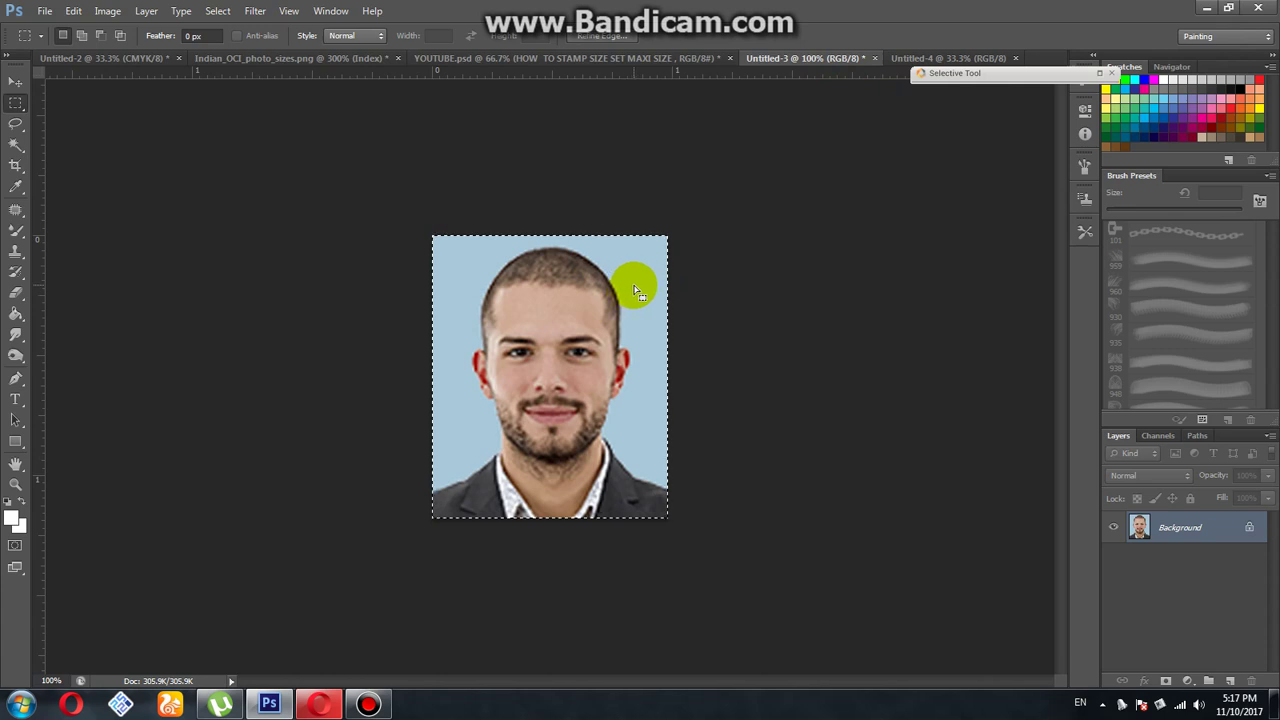
{"action": "left_click", "coordinate": [903, 57]}
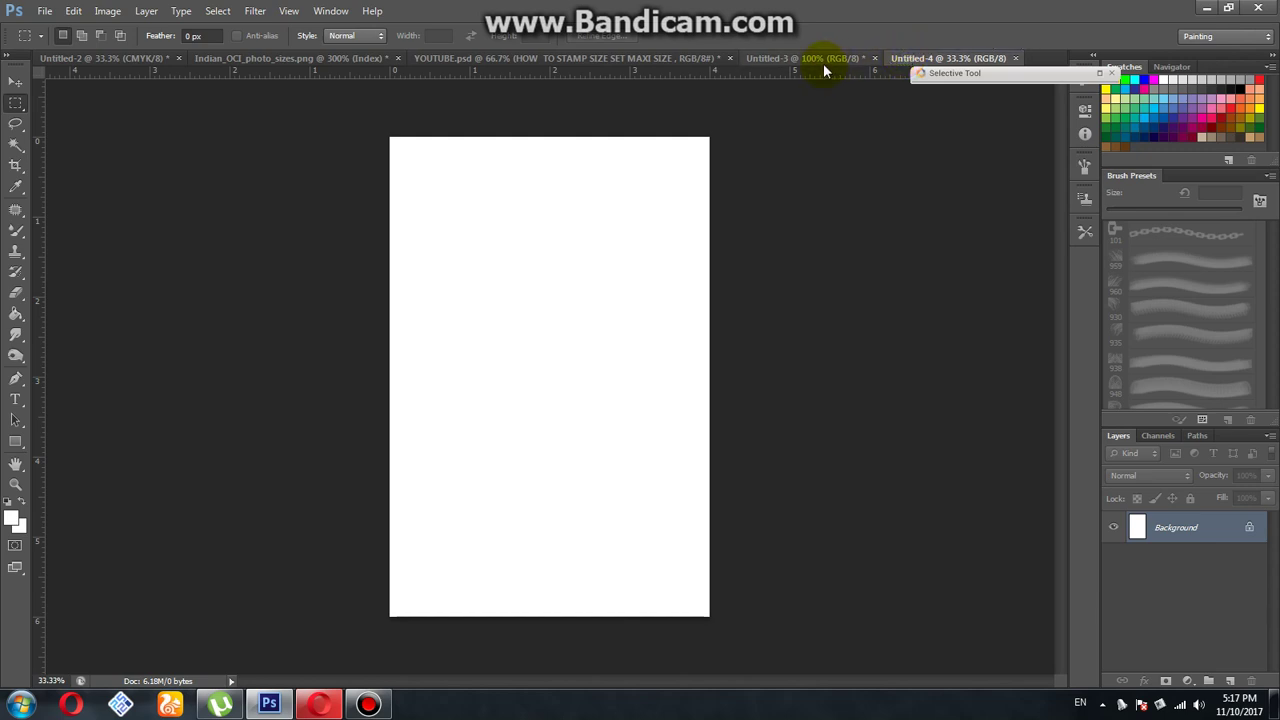
{"action": "left_click", "coordinate": [914, 62]}
{"action": "left_click", "coordinate": [107, 12]}
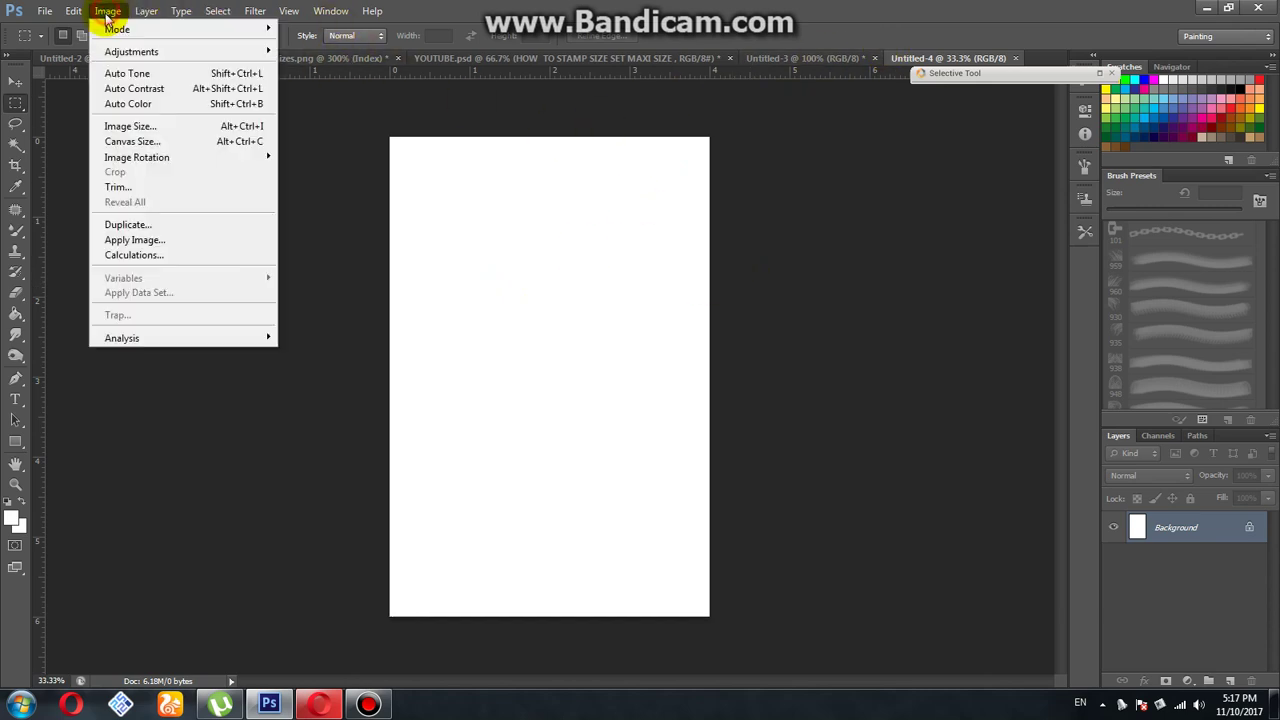
{"action": "mouse_move", "coordinate": [184, 163]}
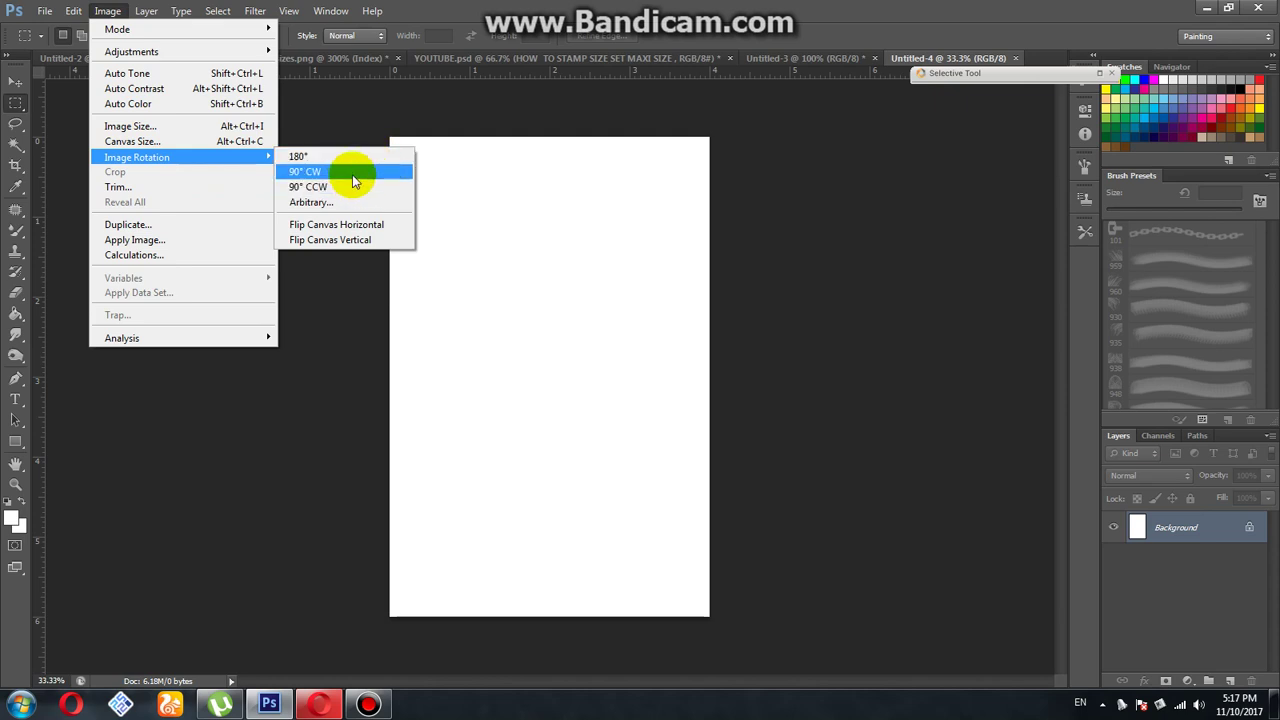
{"action": "left_click", "coordinate": [325, 187]}
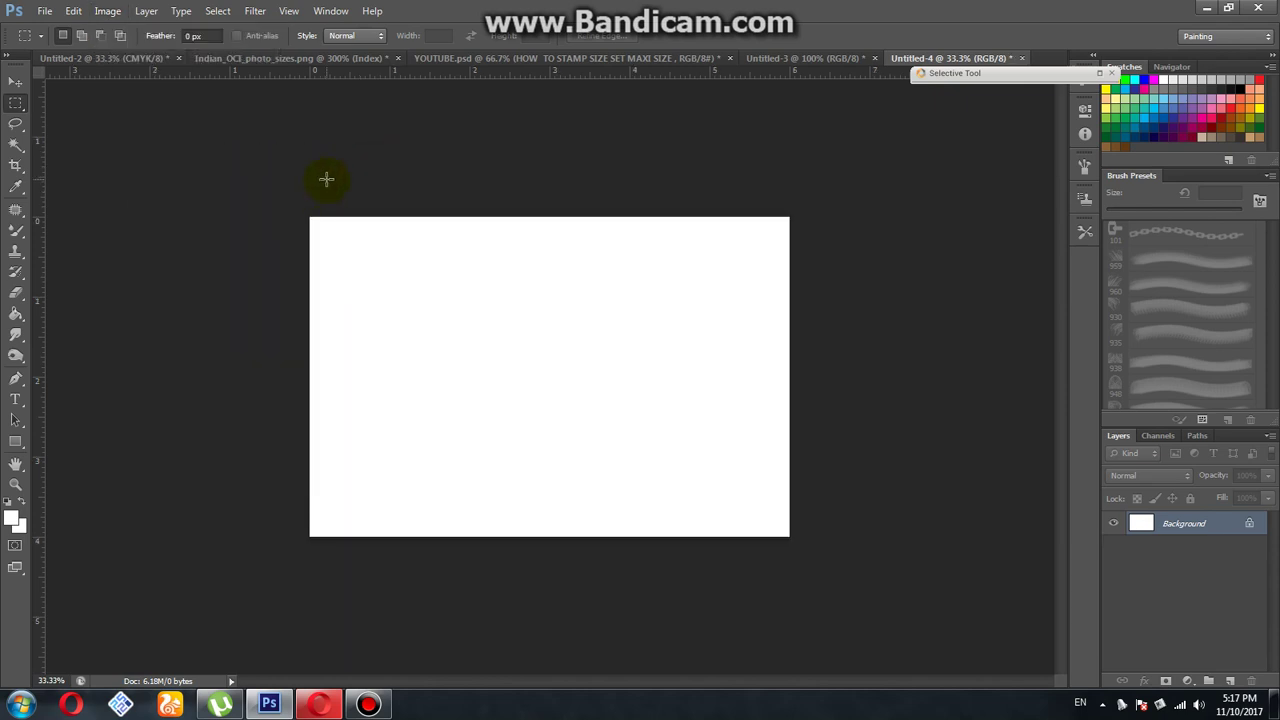
{"action": "left_click", "coordinate": [350, 204]}
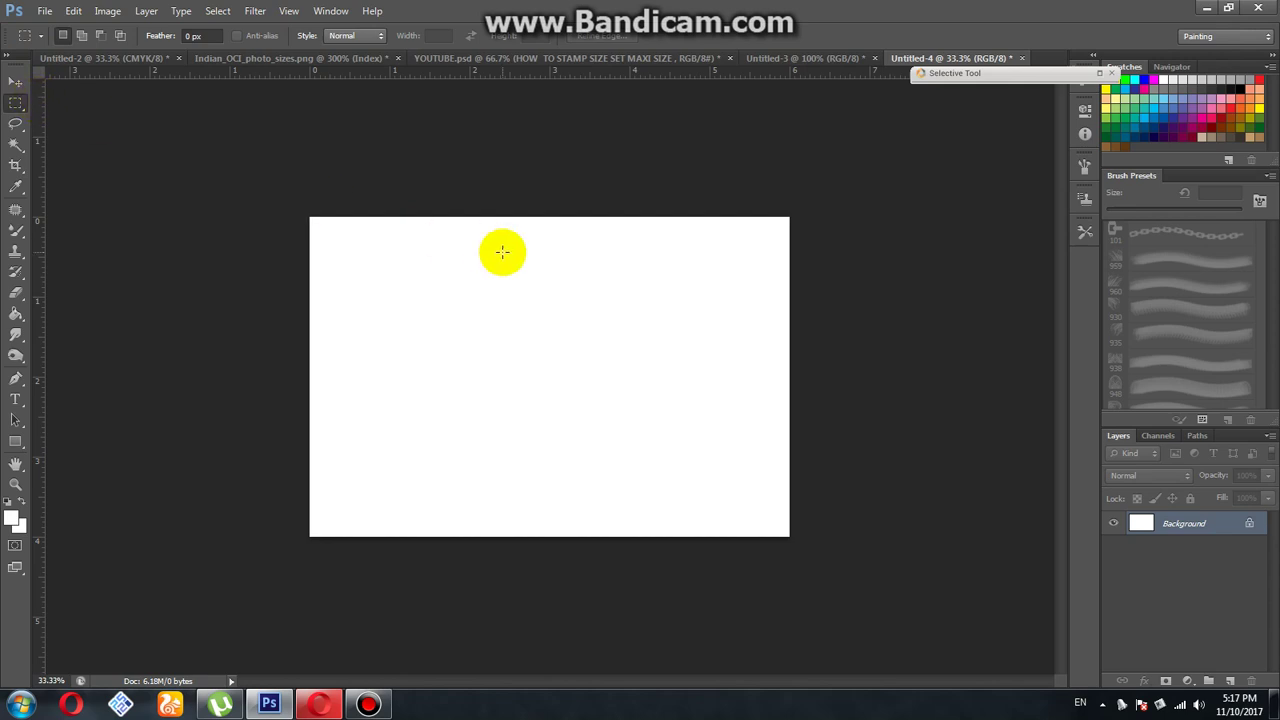
{"action": "key", "text": "ctrl+a"}
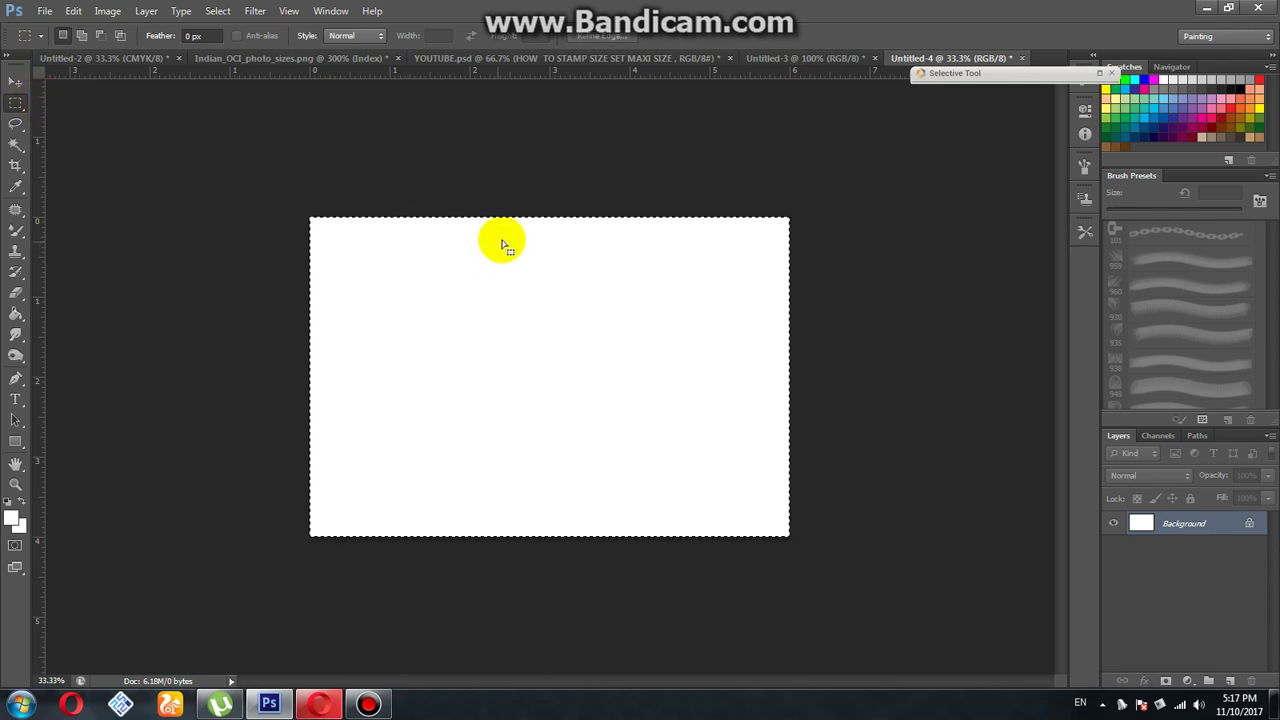
{"action": "left_click", "coordinate": [74, 12]}
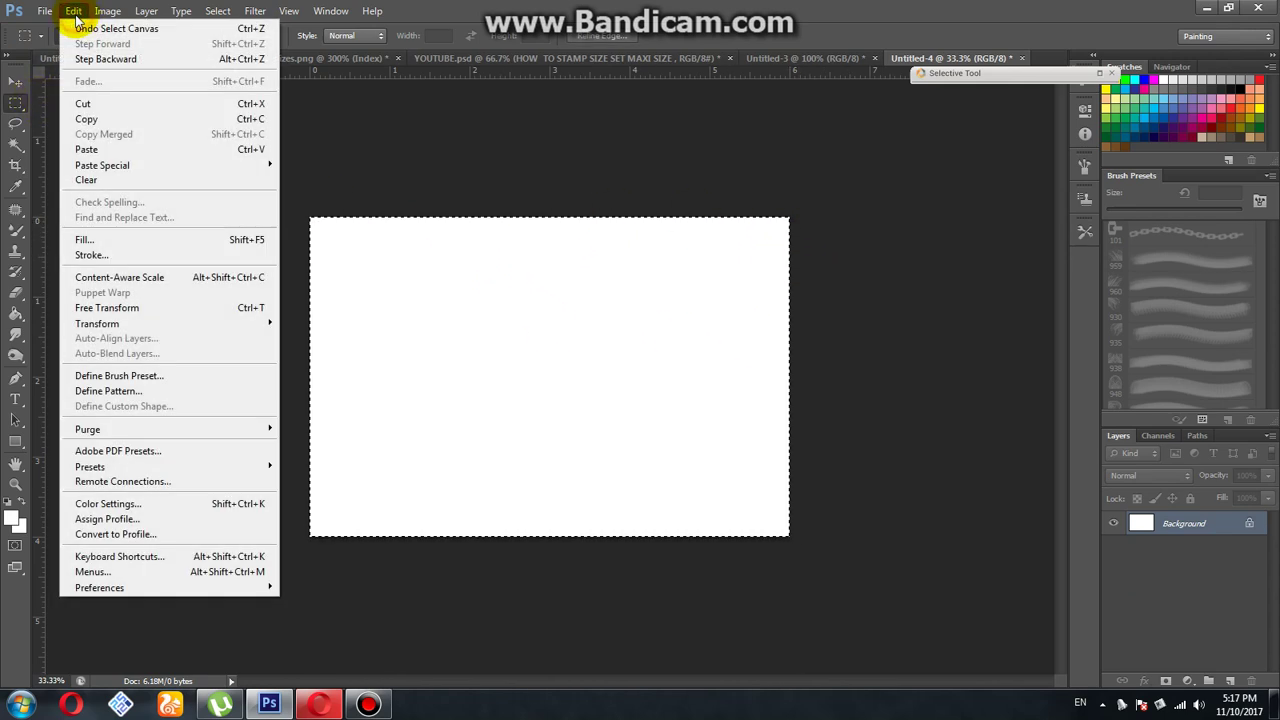
{"action": "left_click", "coordinate": [135, 244]}
{"action": "left_click", "coordinate": [773, 262]}
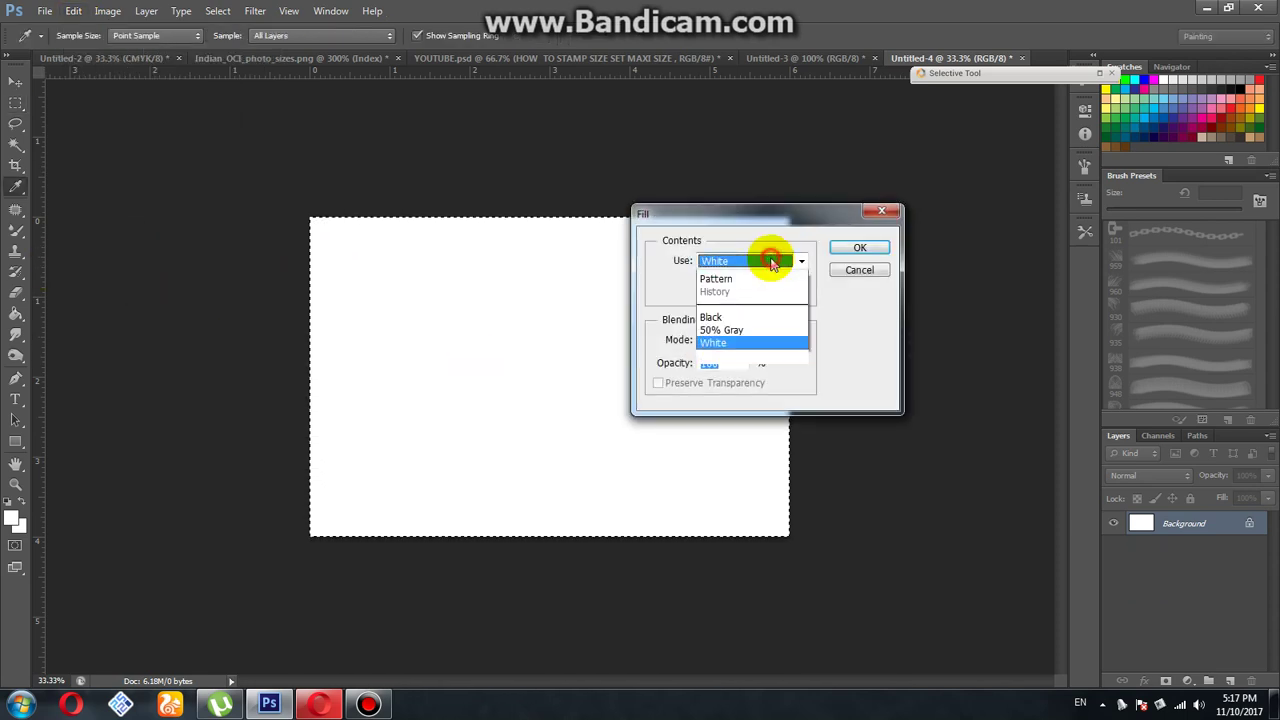
{"action": "left_click", "coordinate": [737, 343]}
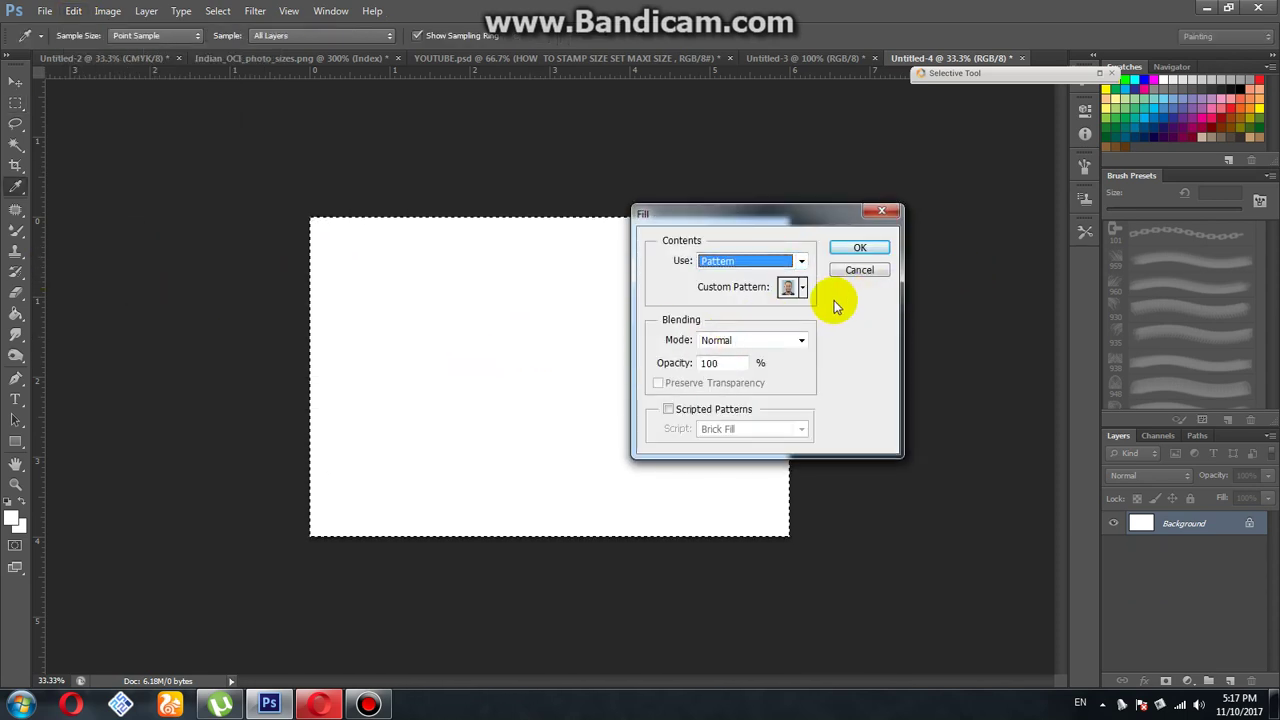
{"action": "left_click", "coordinate": [797, 287]}
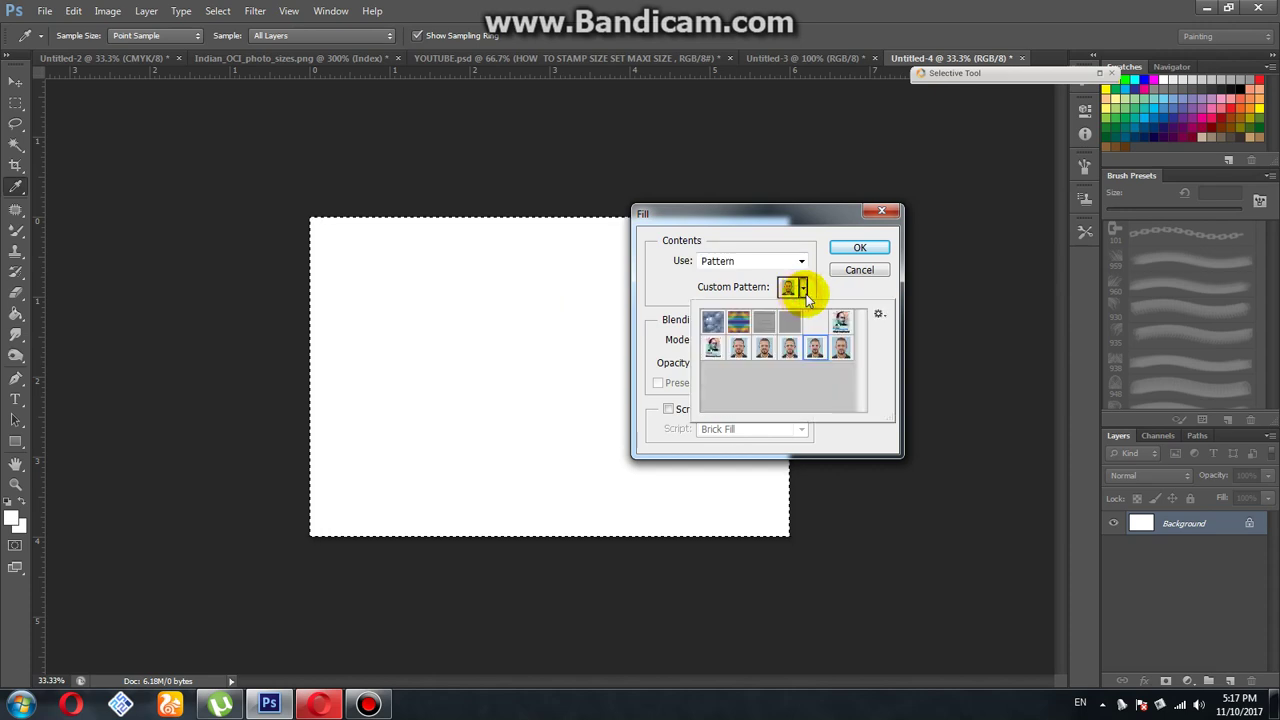
{"action": "double_click", "coordinate": [843, 349]}
{"action": "left_click", "coordinate": [860, 248]}
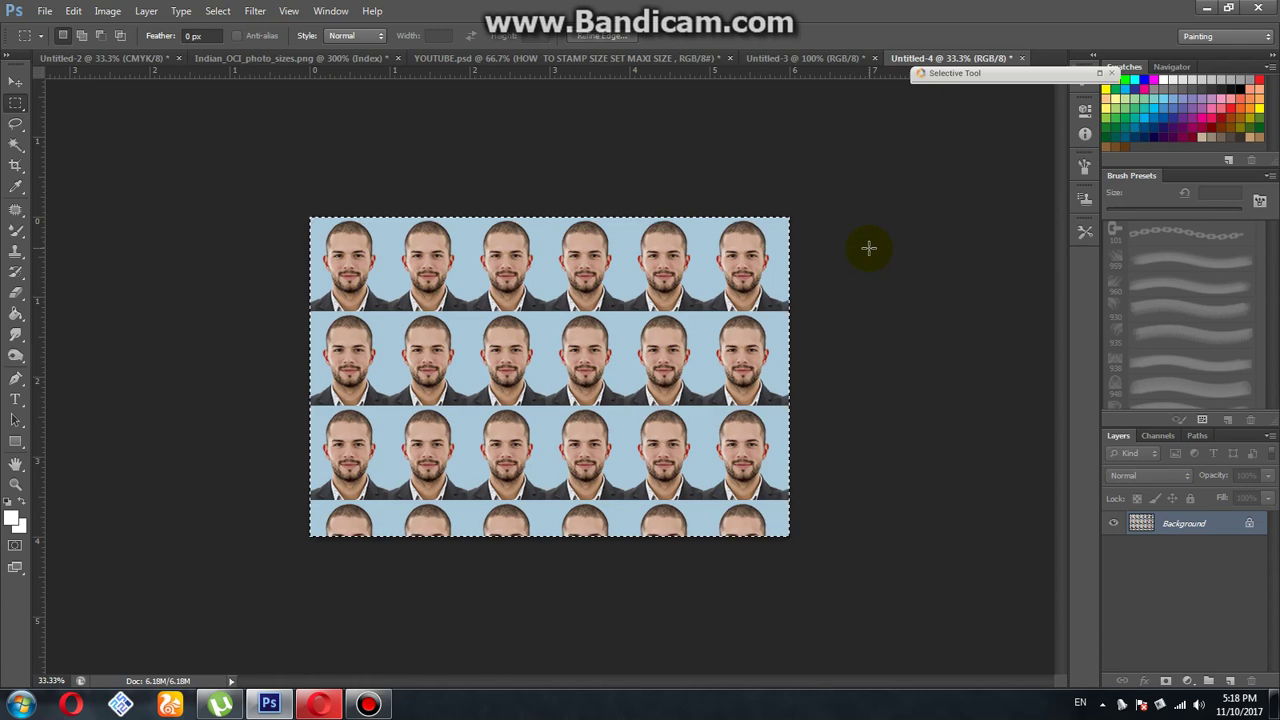
{"action": "key", "text": "ctrl+z"}
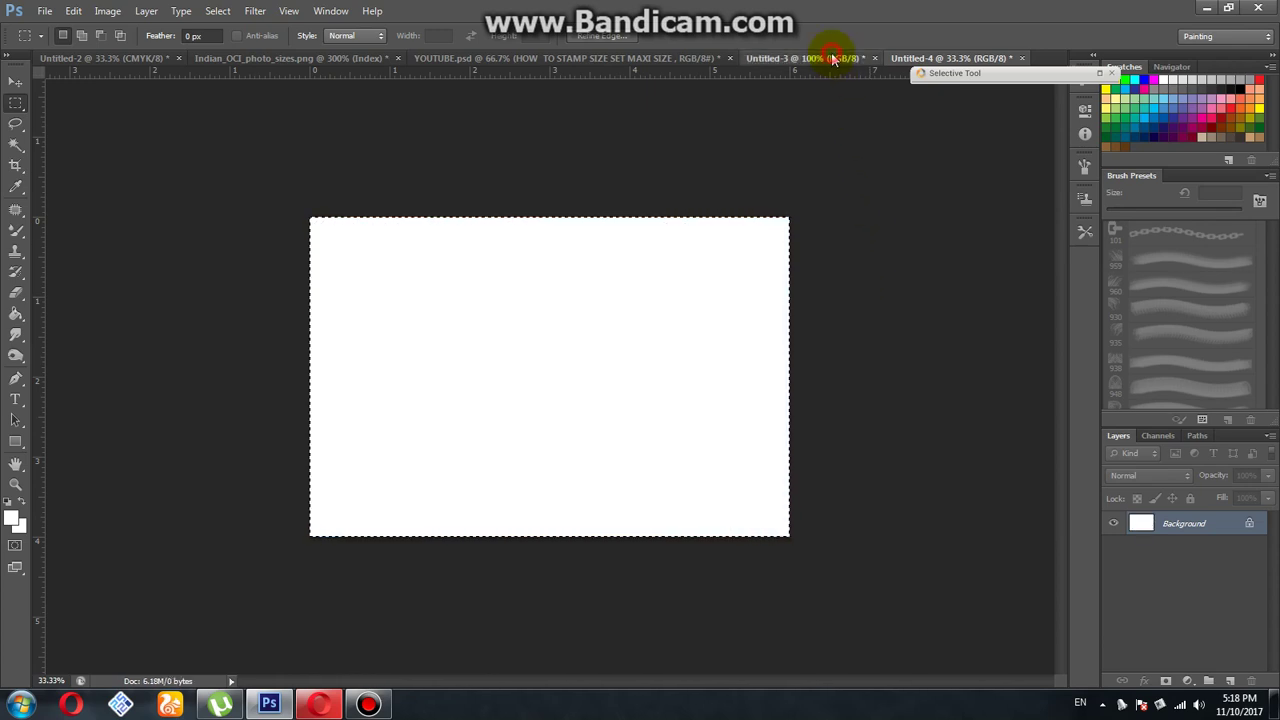
Bring the Untitled-3 single-portrait document back to the front
{"action": "left_click", "coordinate": [818, 58]}
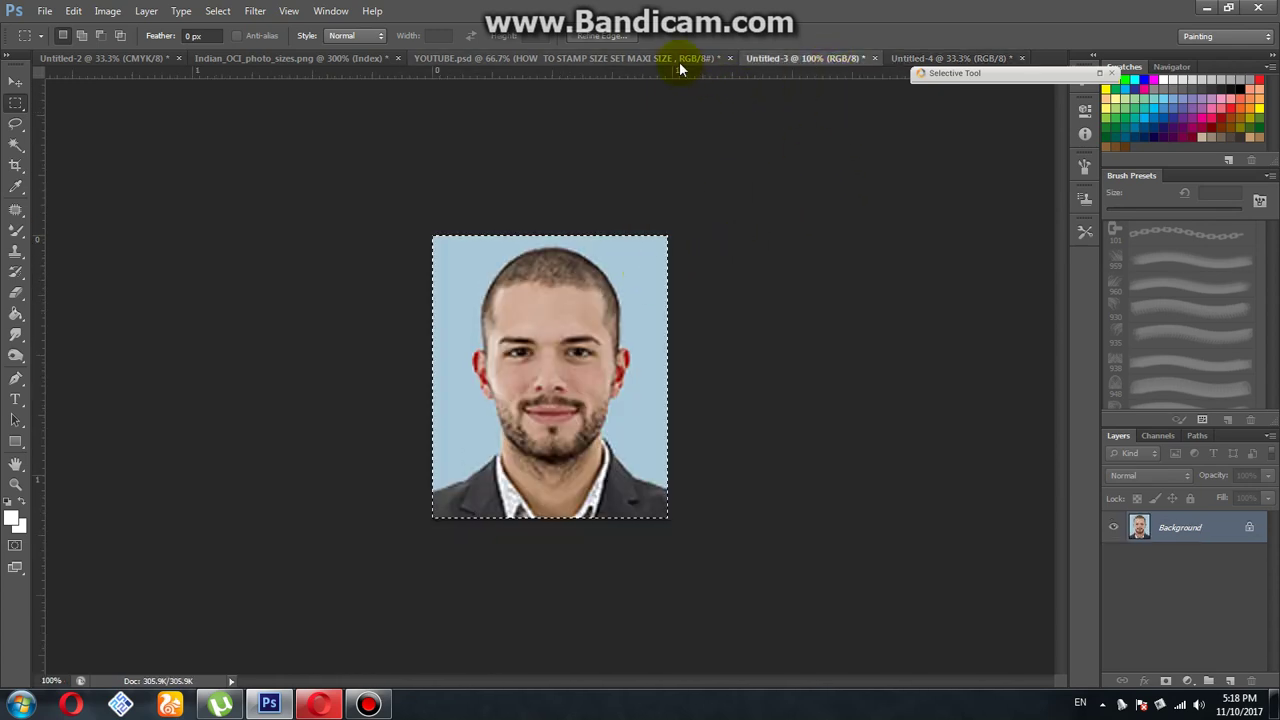
{"action": "left_click", "coordinate": [684, 62]}
{"action": "left_click", "coordinate": [850, 60]}
{"action": "left_click", "coordinate": [950, 58]}
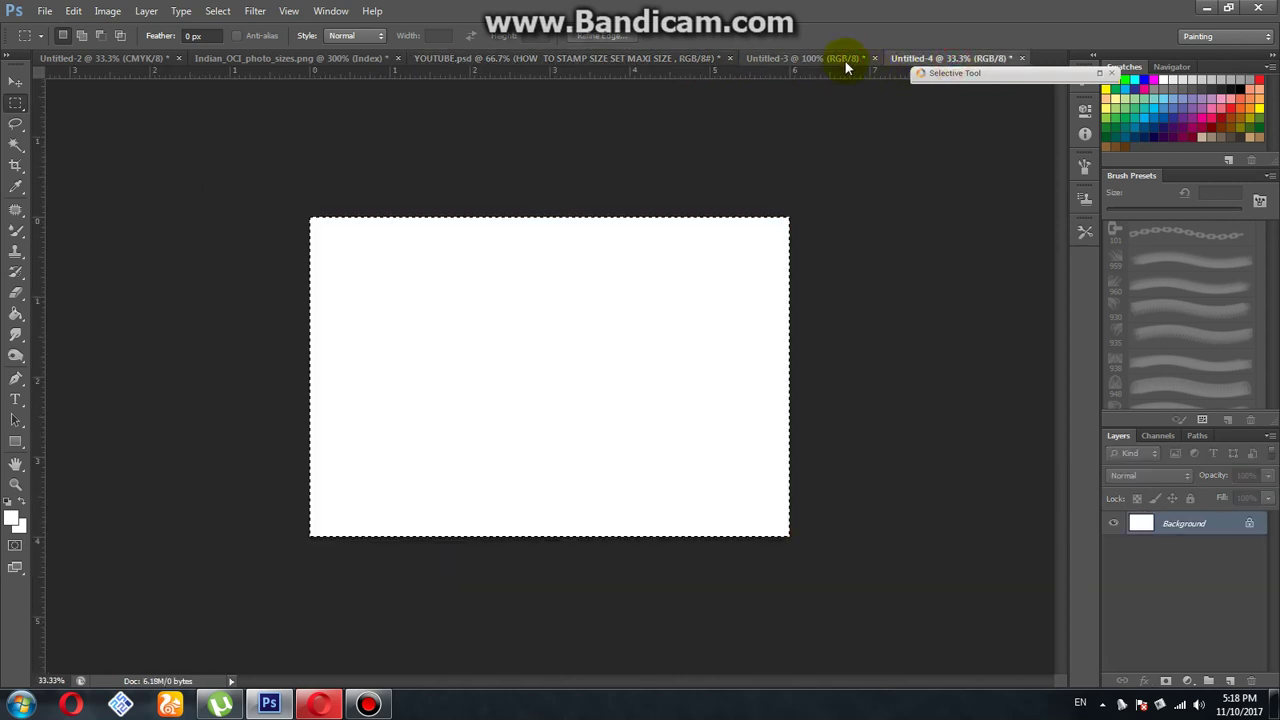
{"action": "left_click", "coordinate": [849, 60]}
Crop Untitled-3 outward to 1.050 × 1.260 in, adding a white border
{"action": "left_click", "coordinate": [8, 209]}
{"action": "left_click", "coordinate": [12, 165]}
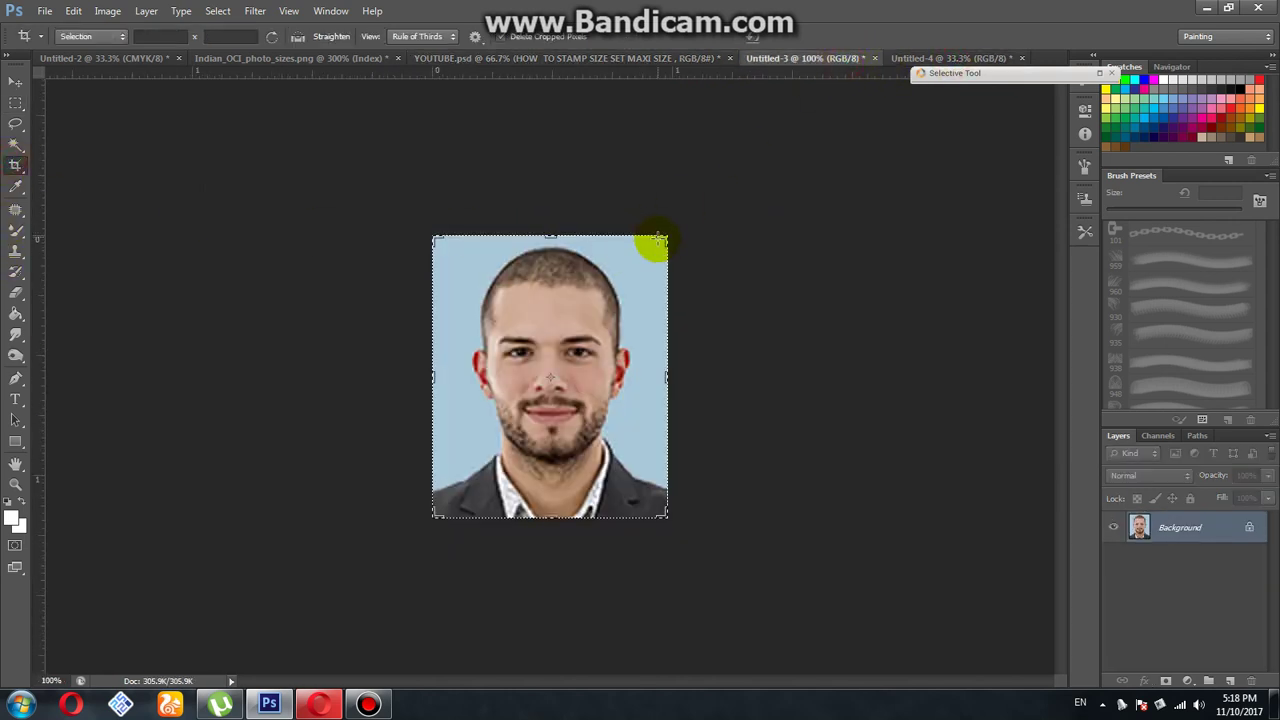
{"action": "left_click", "coordinate": [665, 237]}
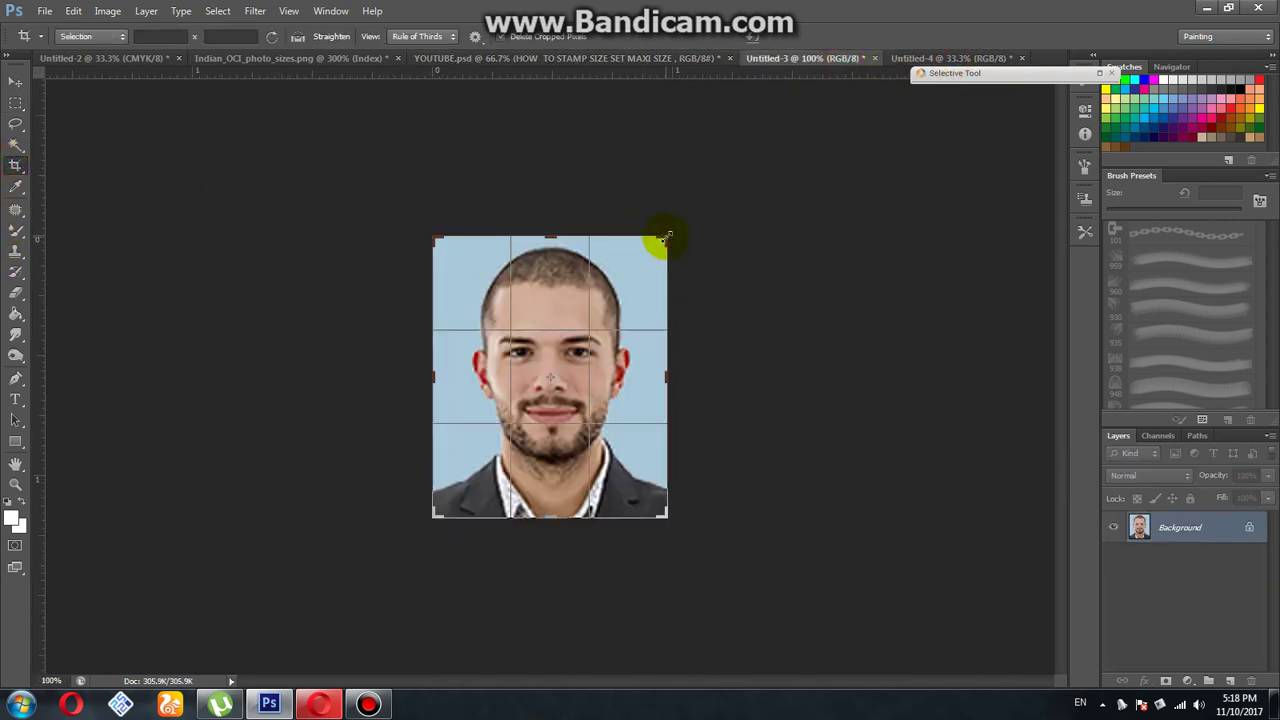
{"action": "left_click", "coordinate": [15, 102]}
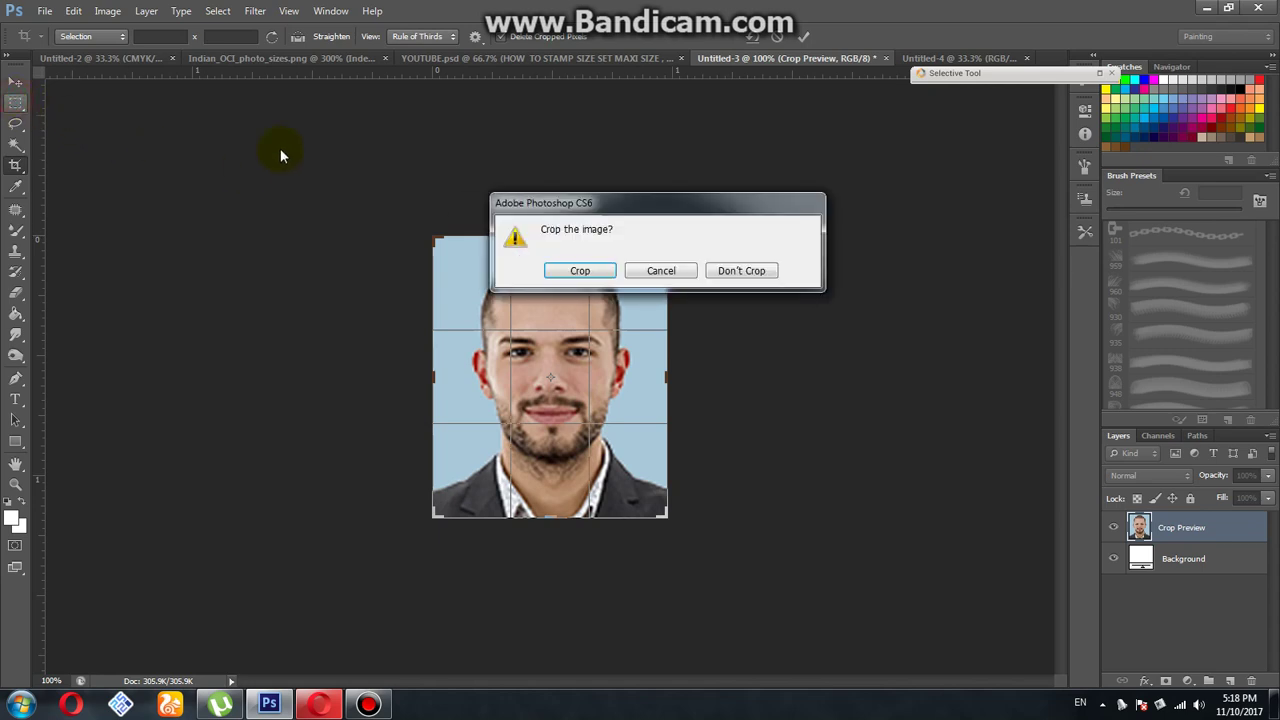
{"action": "left_click", "coordinate": [713, 277]}
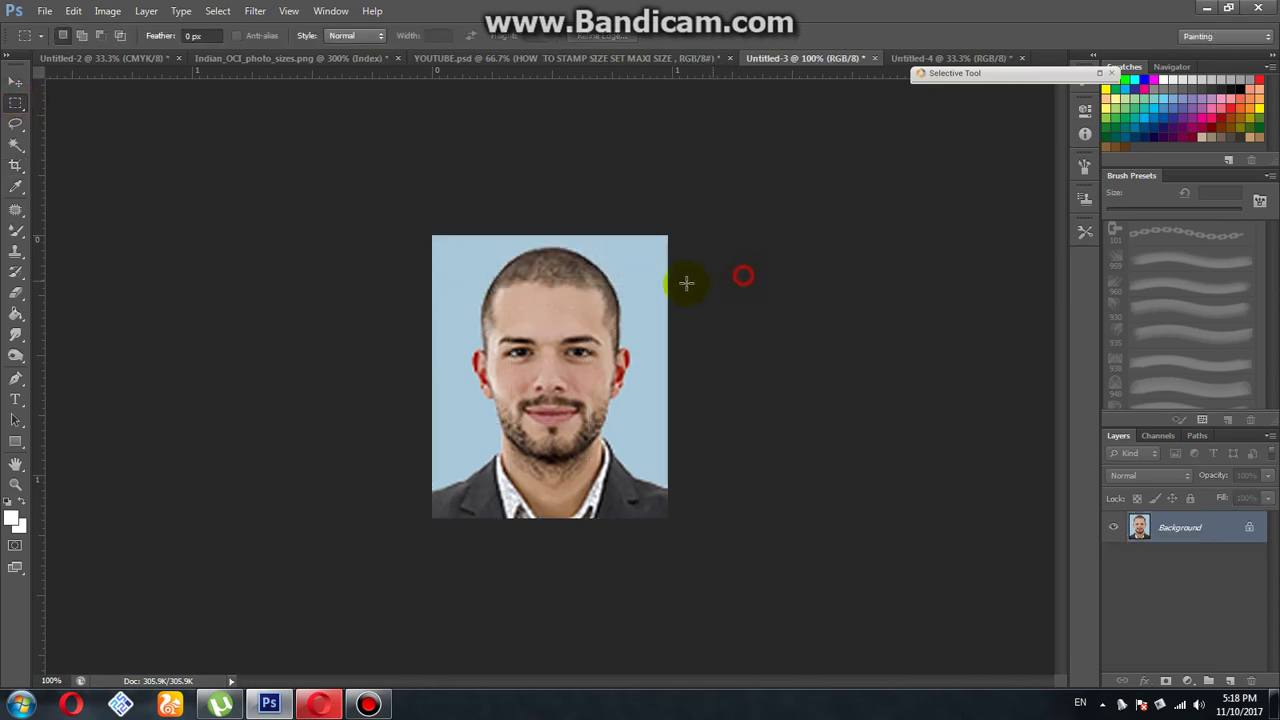
{"action": "left_click", "coordinate": [16, 165]}
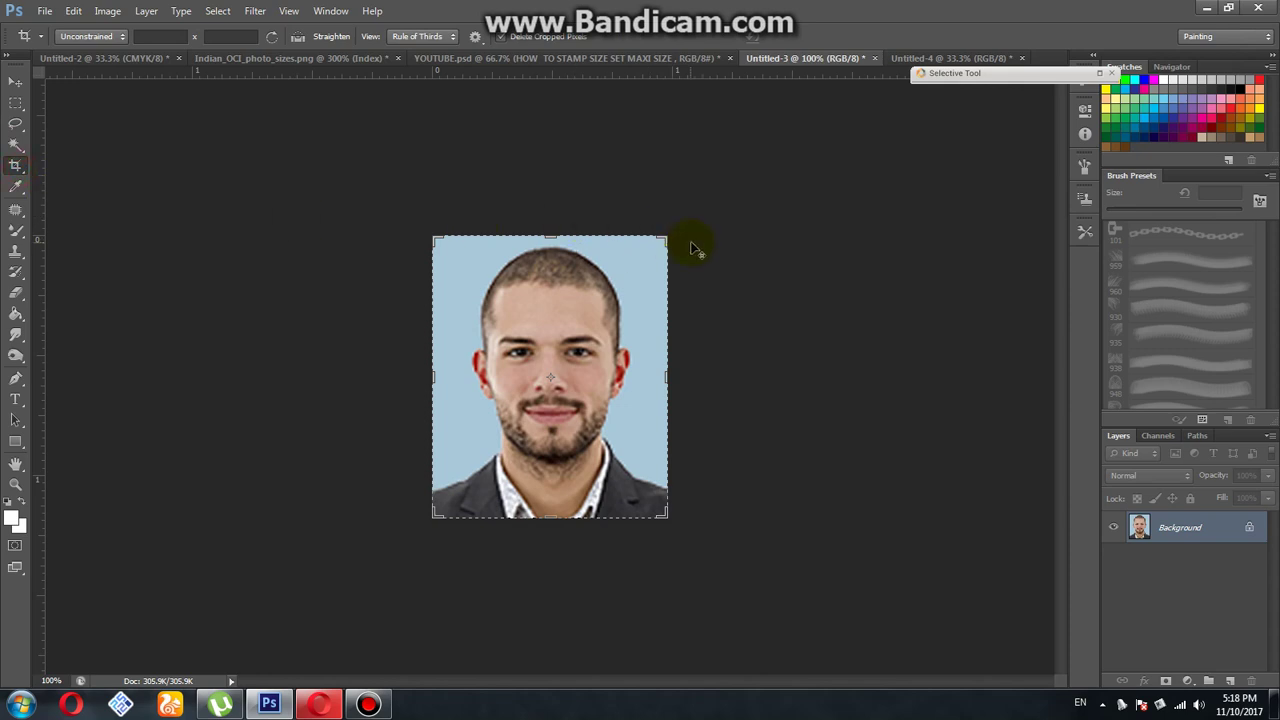
{"action": "left_click_drag", "start_coordinate": [669, 238], "coordinate": [681, 226]}
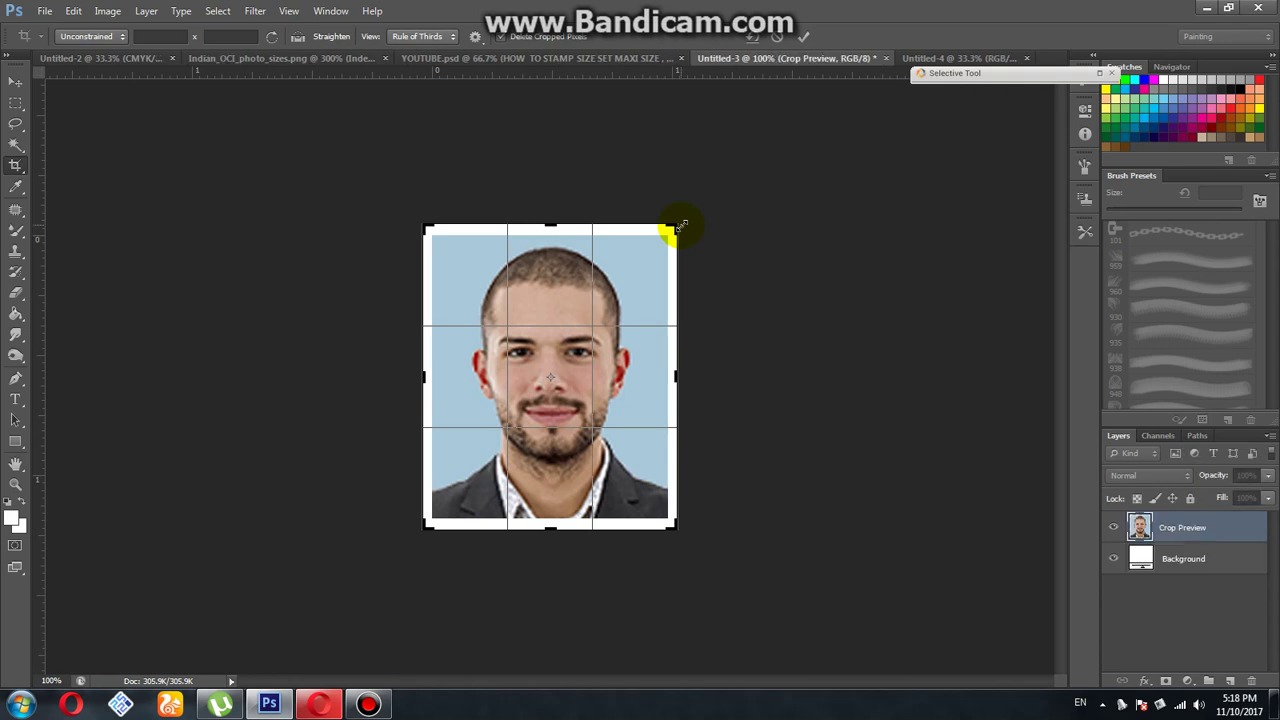
{"action": "key", "text": "Return"}
{"action": "left_click", "coordinate": [15, 104]}
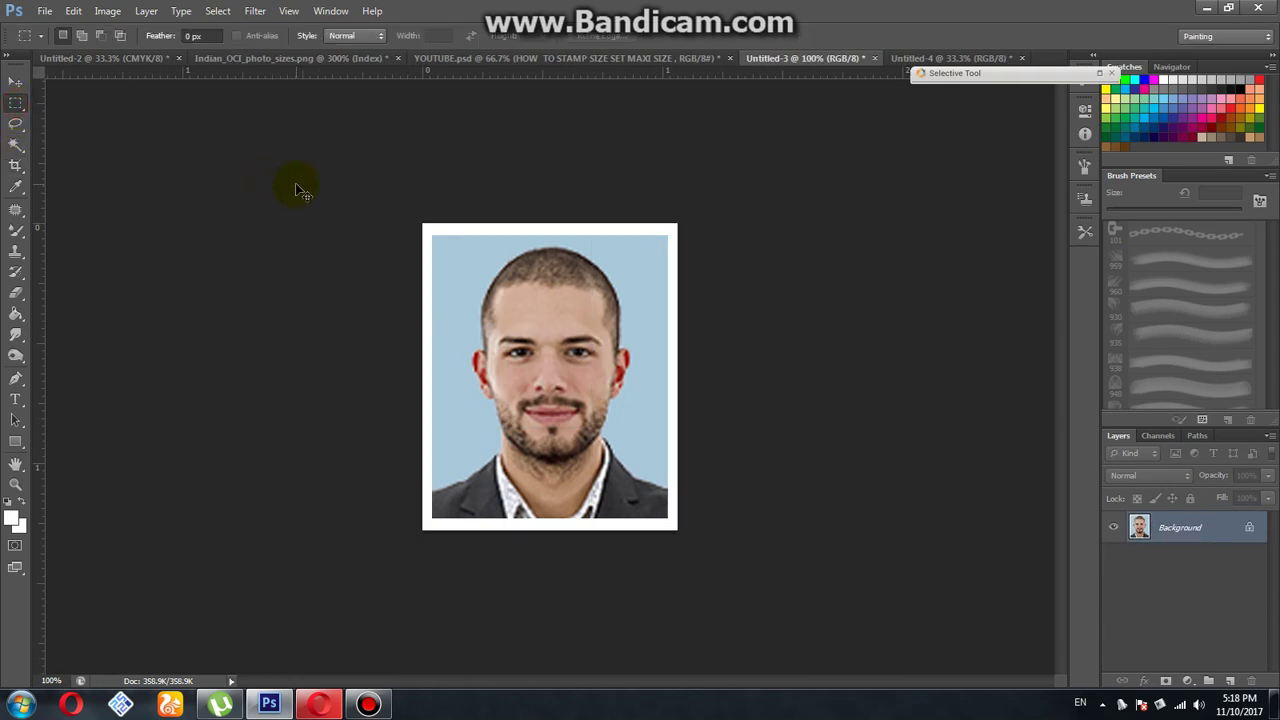
Define the whole bordered portrait as Pattern 6, then return to Untitled-4
{"action": "key", "text": "ctrl+a"}
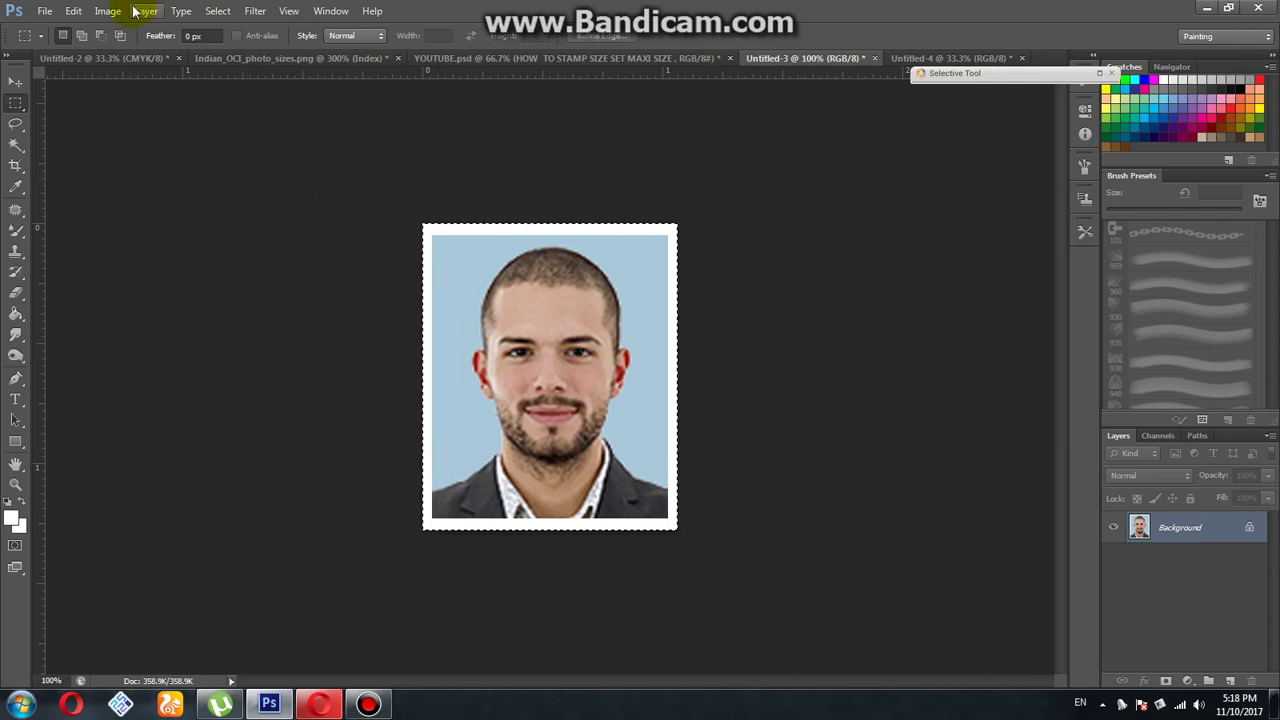
{"action": "left_click", "coordinate": [78, 14]}
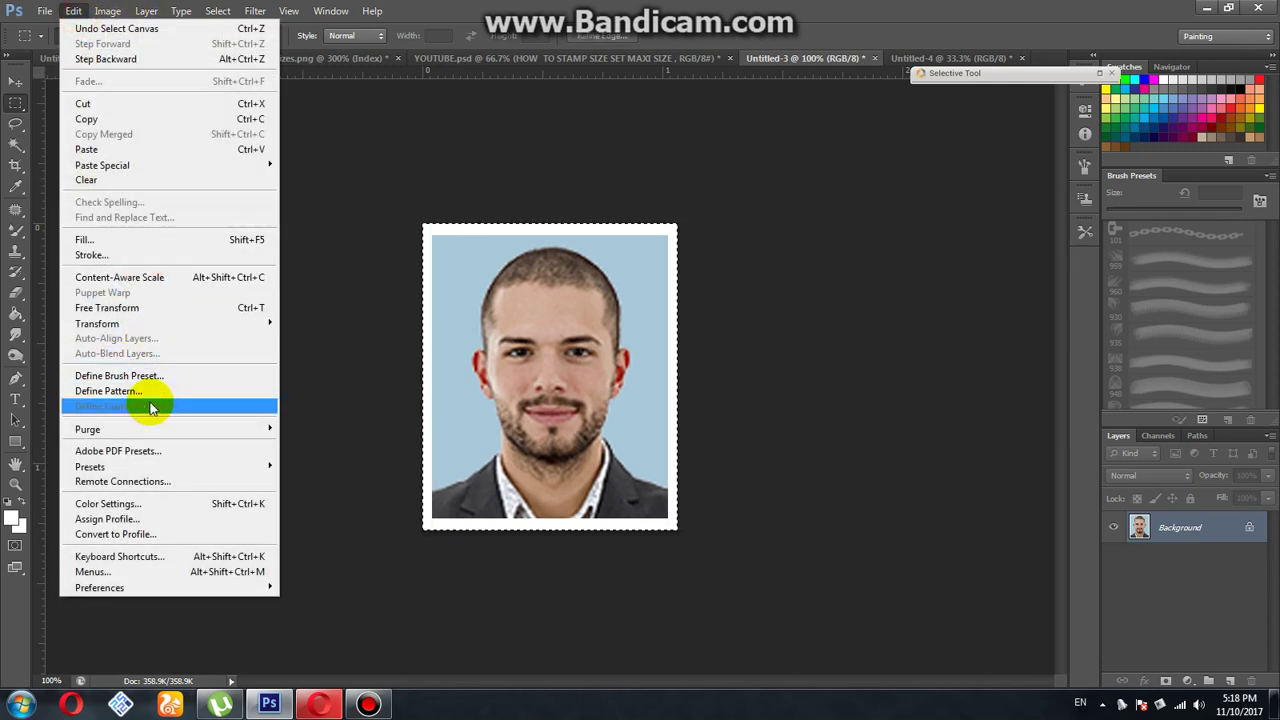
{"action": "left_click", "coordinate": [153, 394]}
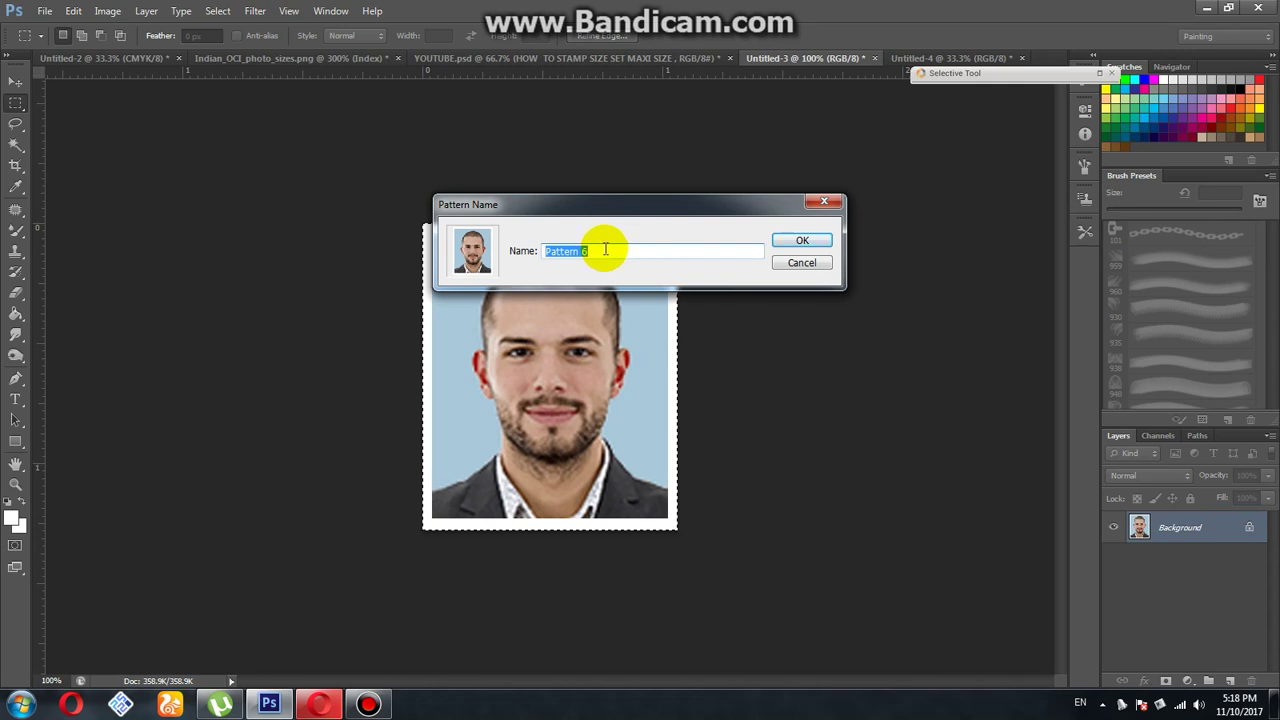
{"action": "left_click", "coordinate": [802, 241]}
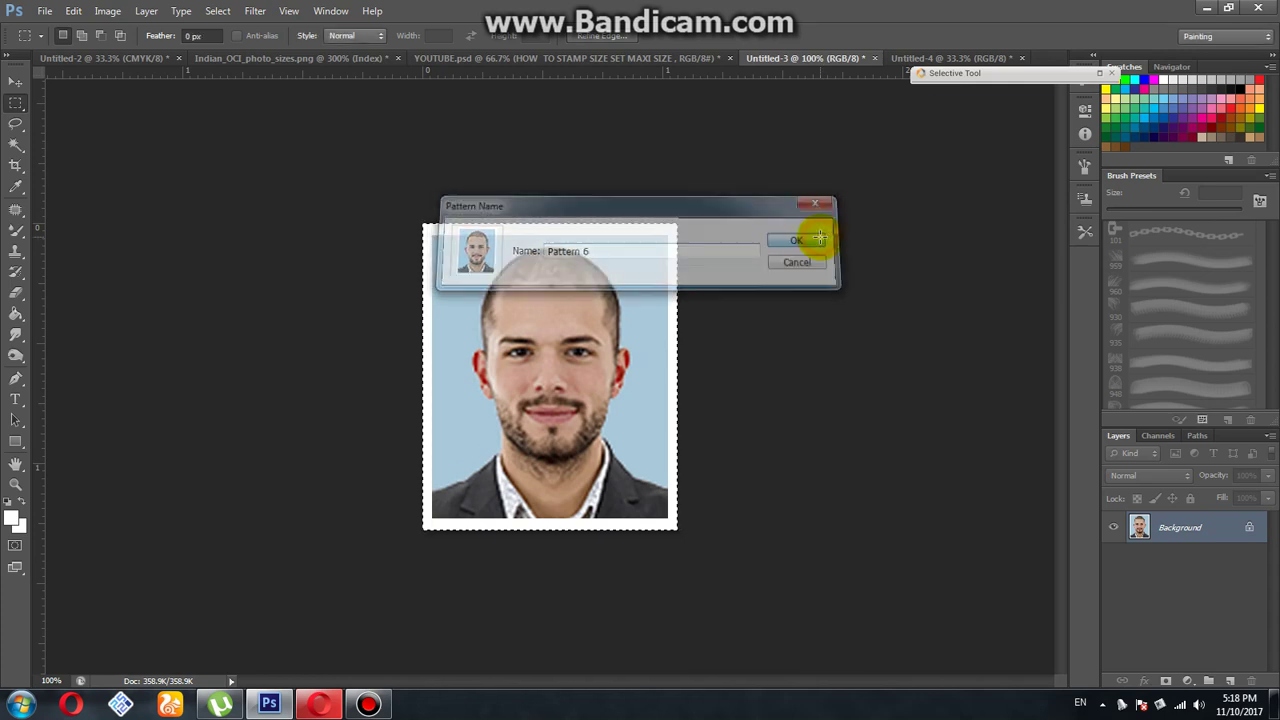
{"action": "left_click", "coordinate": [900, 58]}
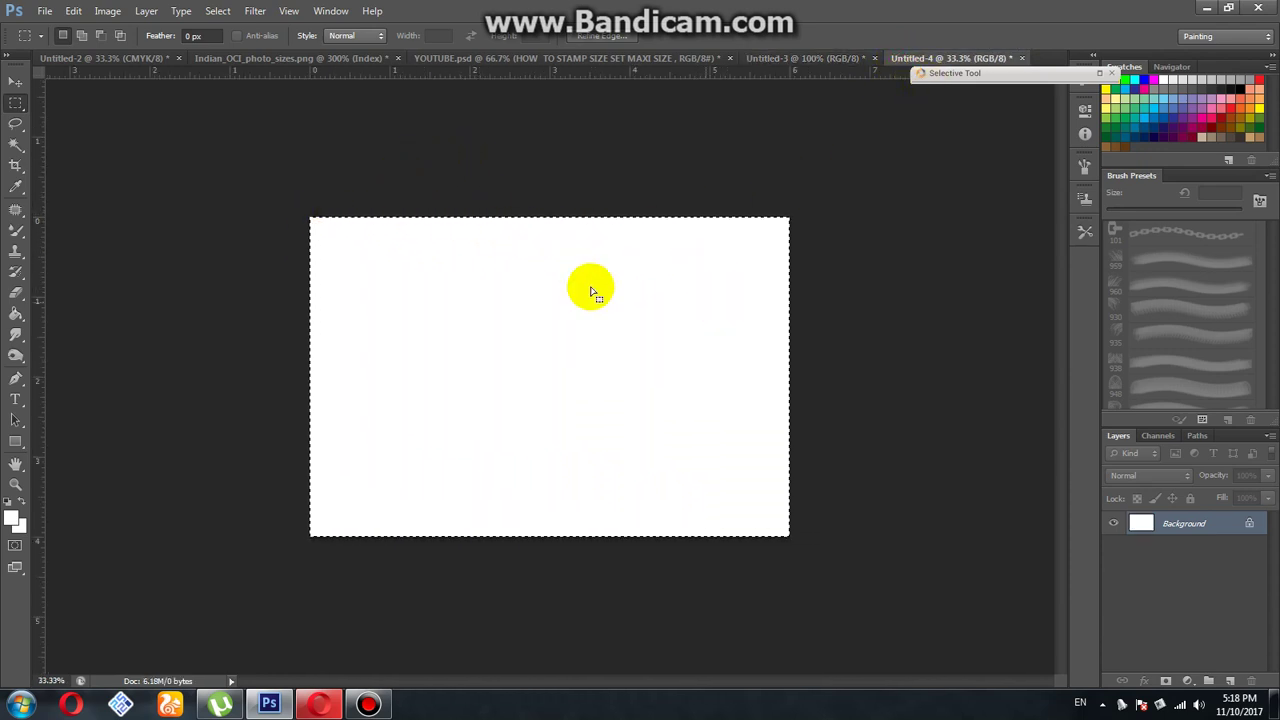
Fill the selected Untitled-4 sheet with the bordered portrait custom pattern
{"action": "left_click", "coordinate": [77, 13]}
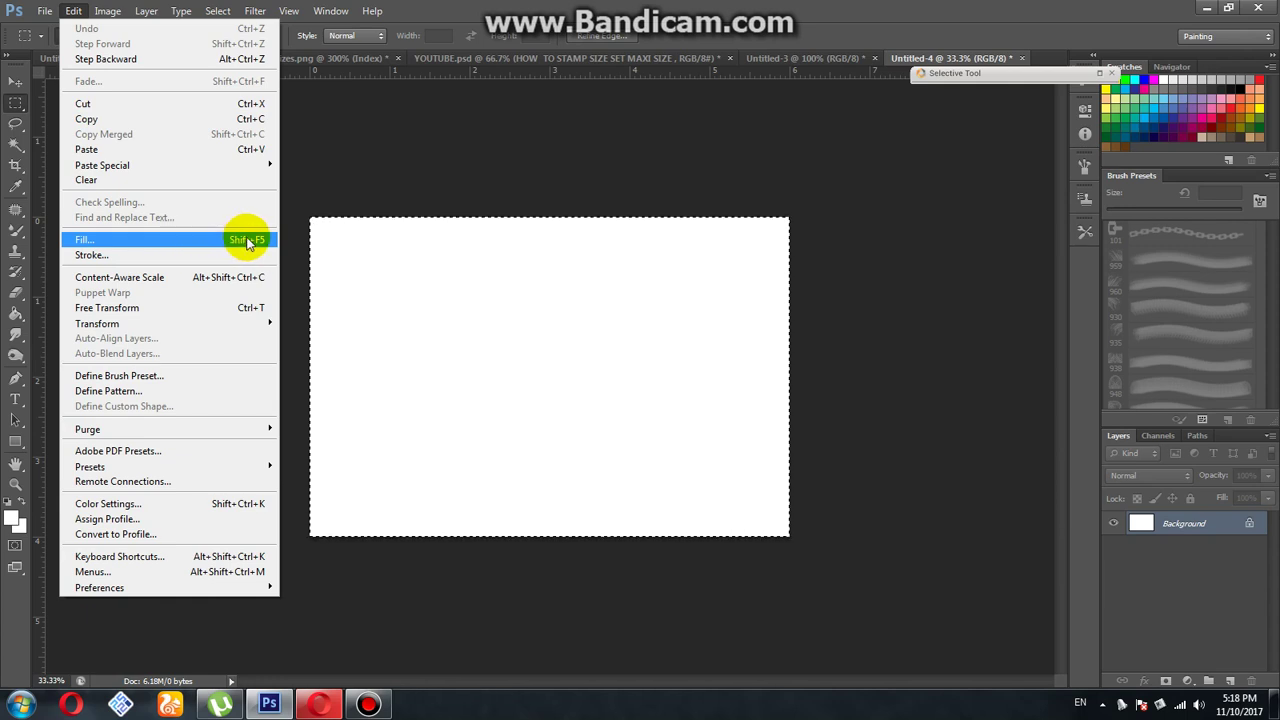
{"action": "left_click", "coordinate": [434, 122]}
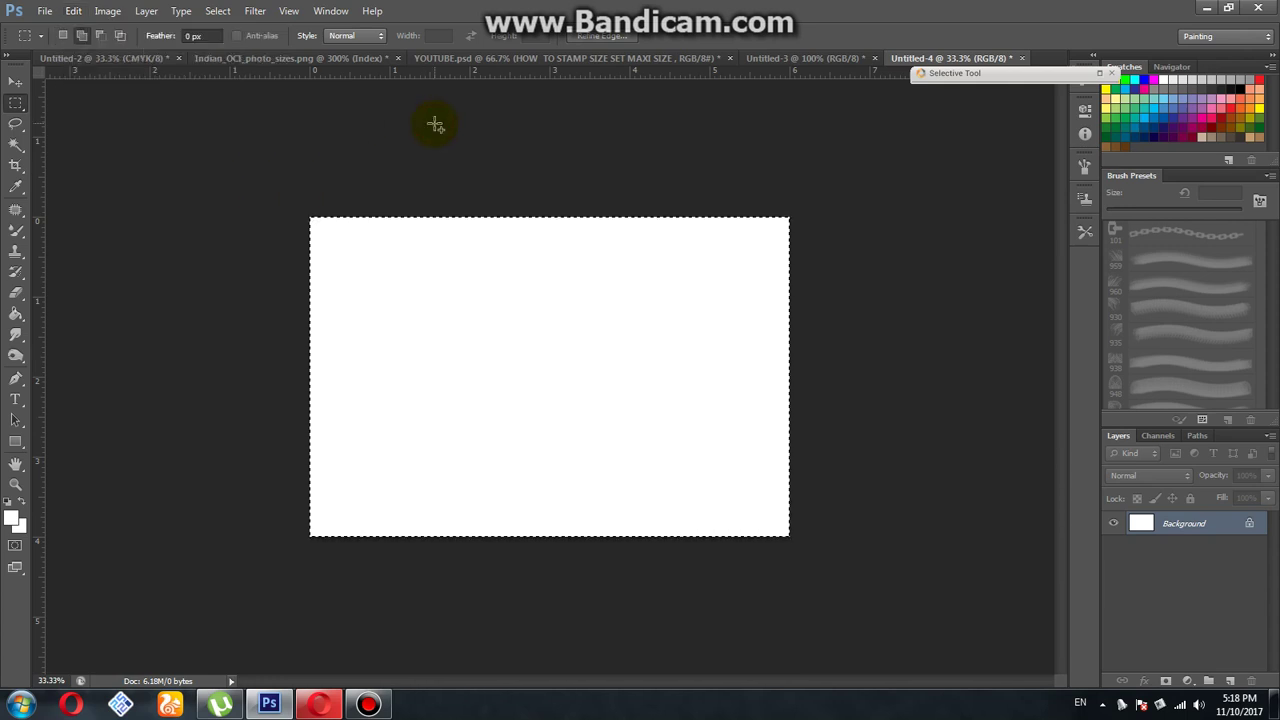
{"action": "key", "text": "i"}
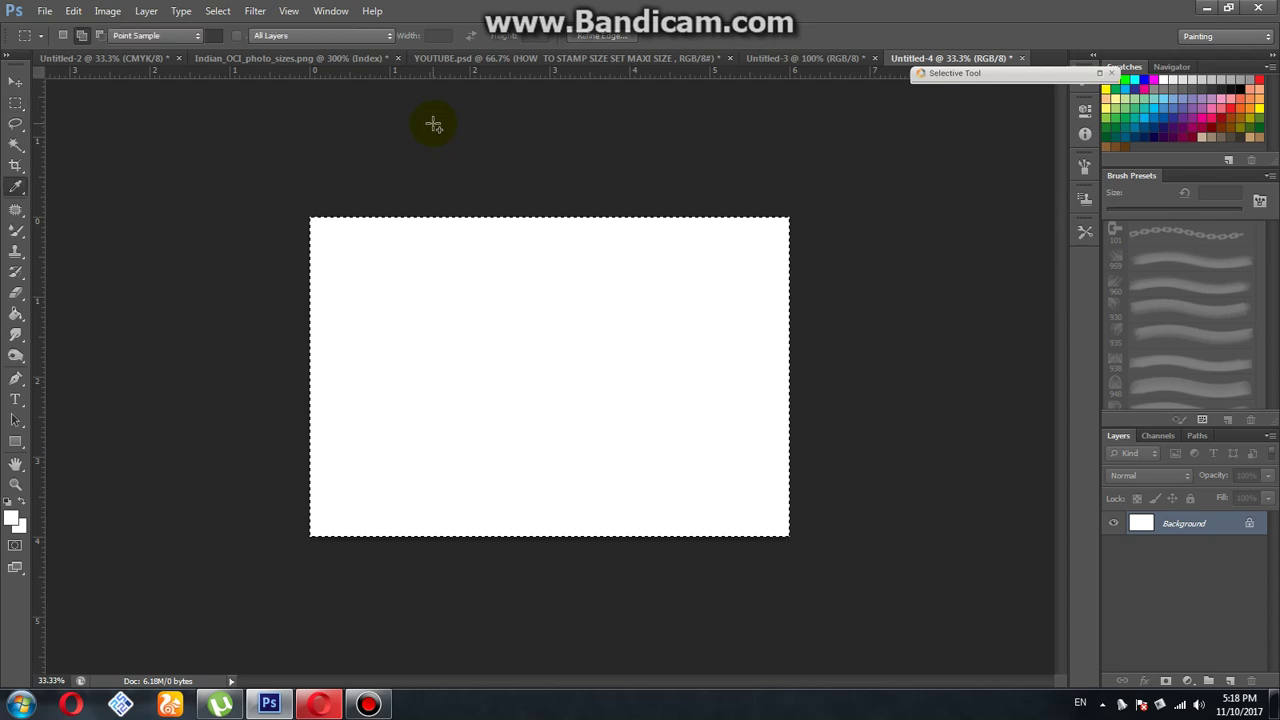
{"action": "key", "text": "shift+F5"}
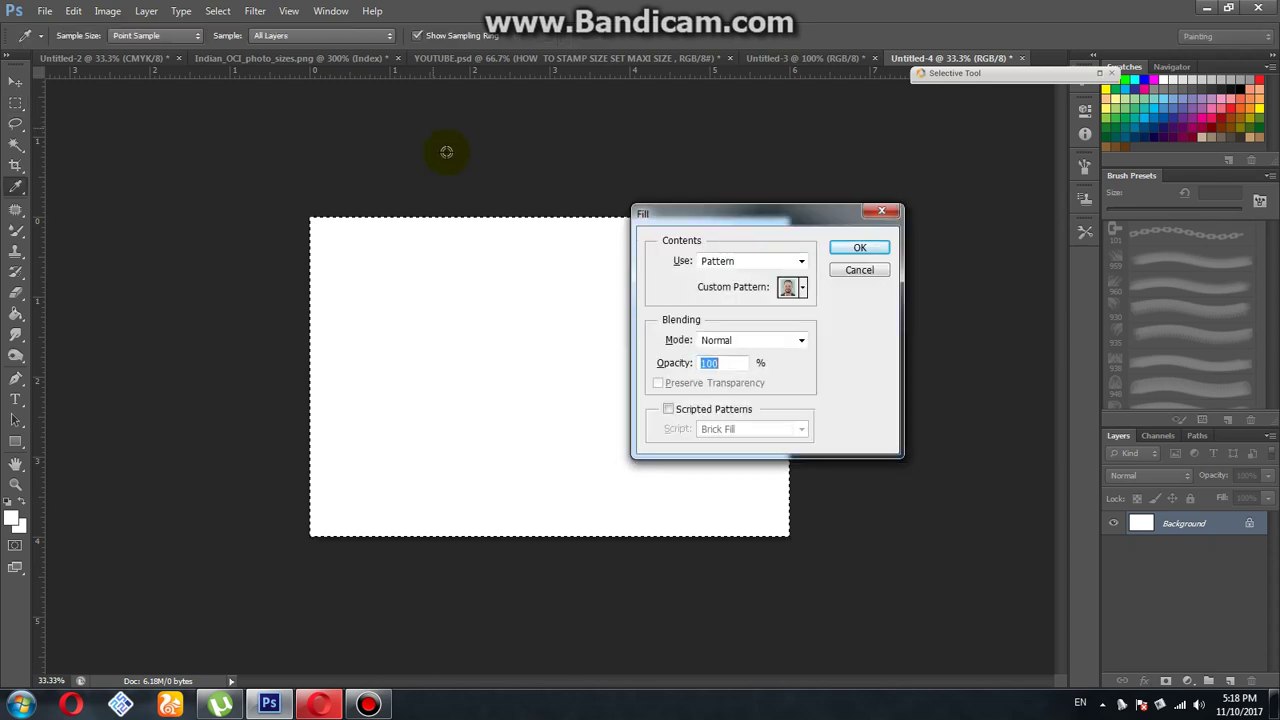
{"action": "left_click", "coordinate": [786, 262]}
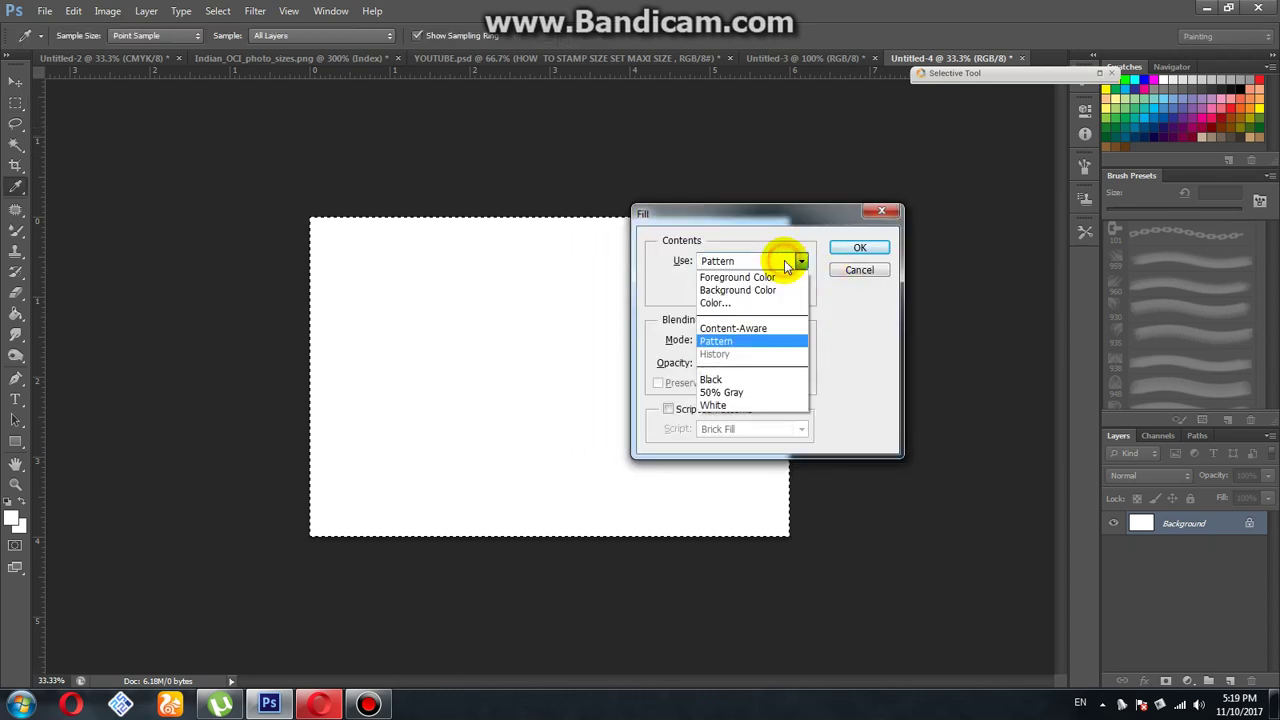
{"action": "left_click", "coordinate": [786, 262]}
{"action": "left_click", "coordinate": [803, 289]}
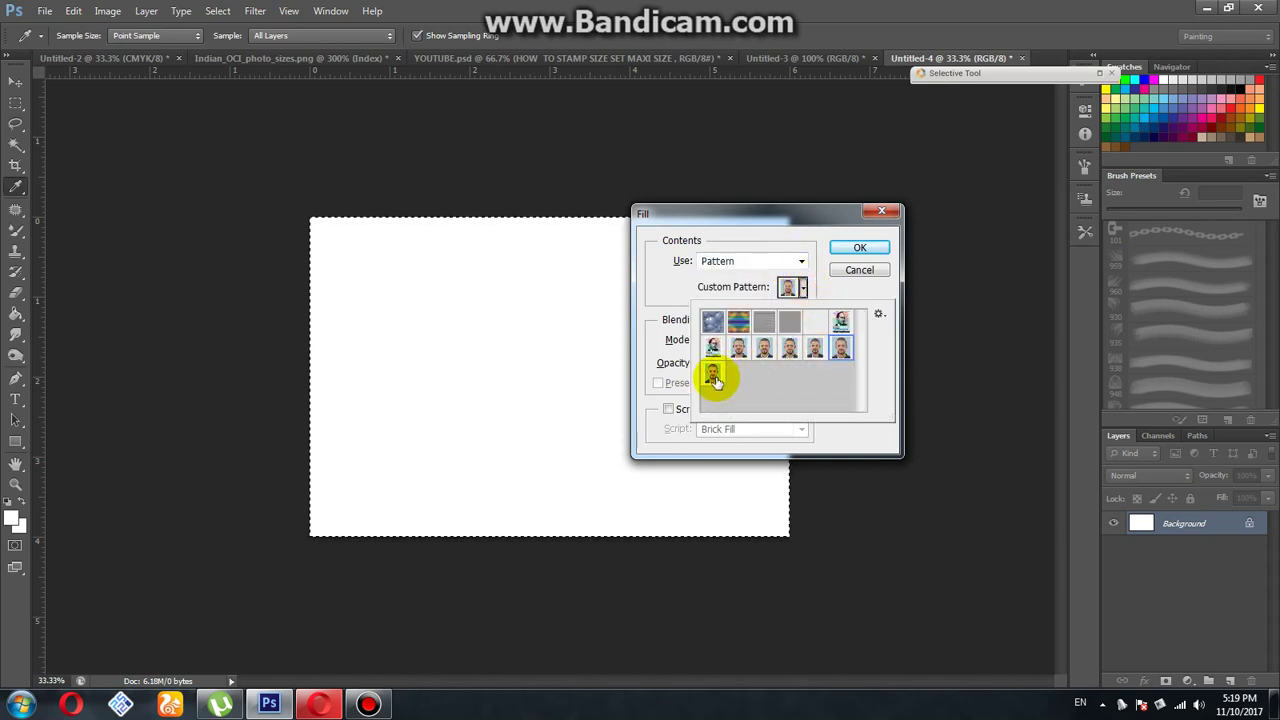
{"action": "left_click", "coordinate": [714, 378]}
{"action": "left_click", "coordinate": [858, 248]}
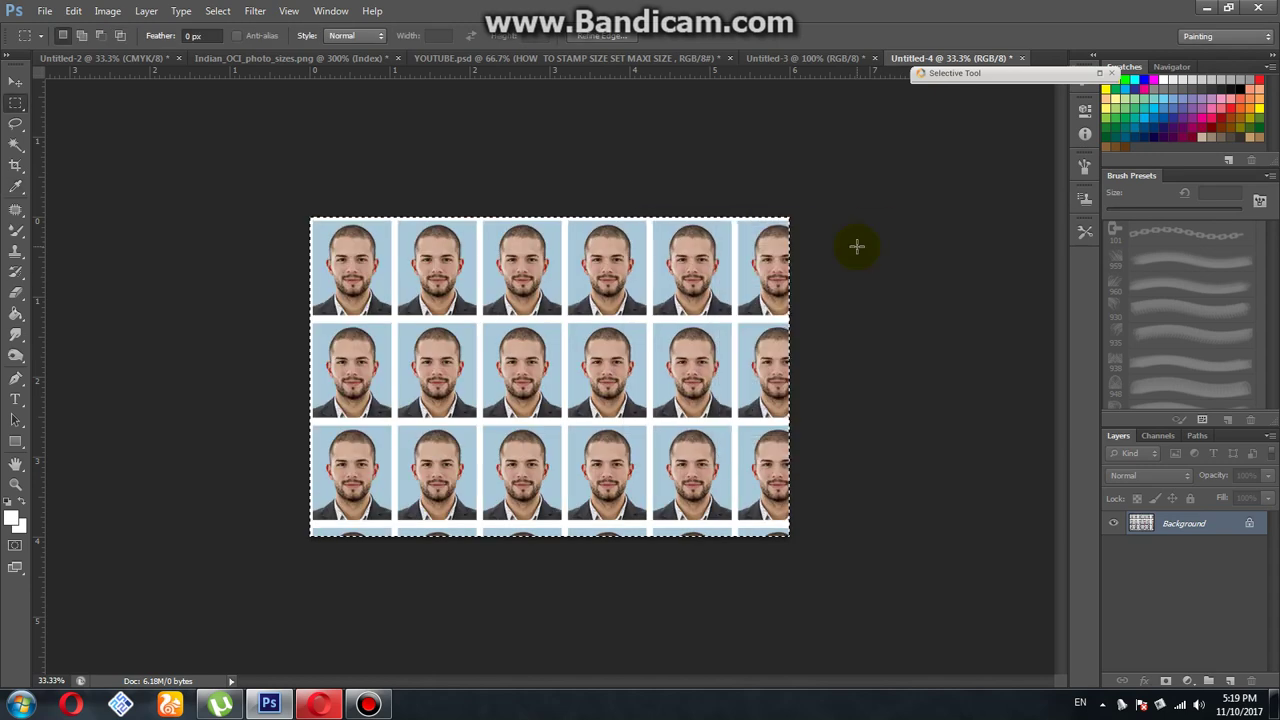
Fill the cut-off right-hand portrait column with plain White
{"action": "left_click", "coordinate": [838, 225]}
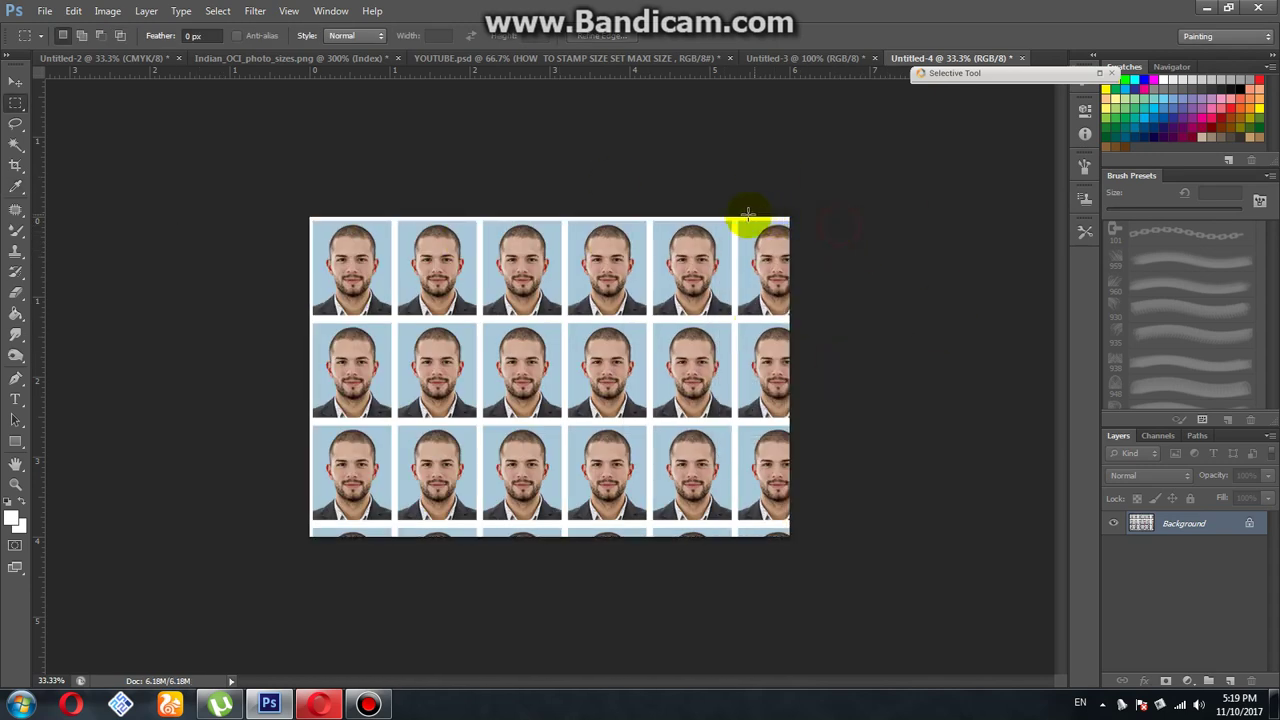
{"action": "left_click_drag", "start_coordinate": [738, 218], "coordinate": [921, 614]}
{"action": "left_click", "coordinate": [876, 362]}
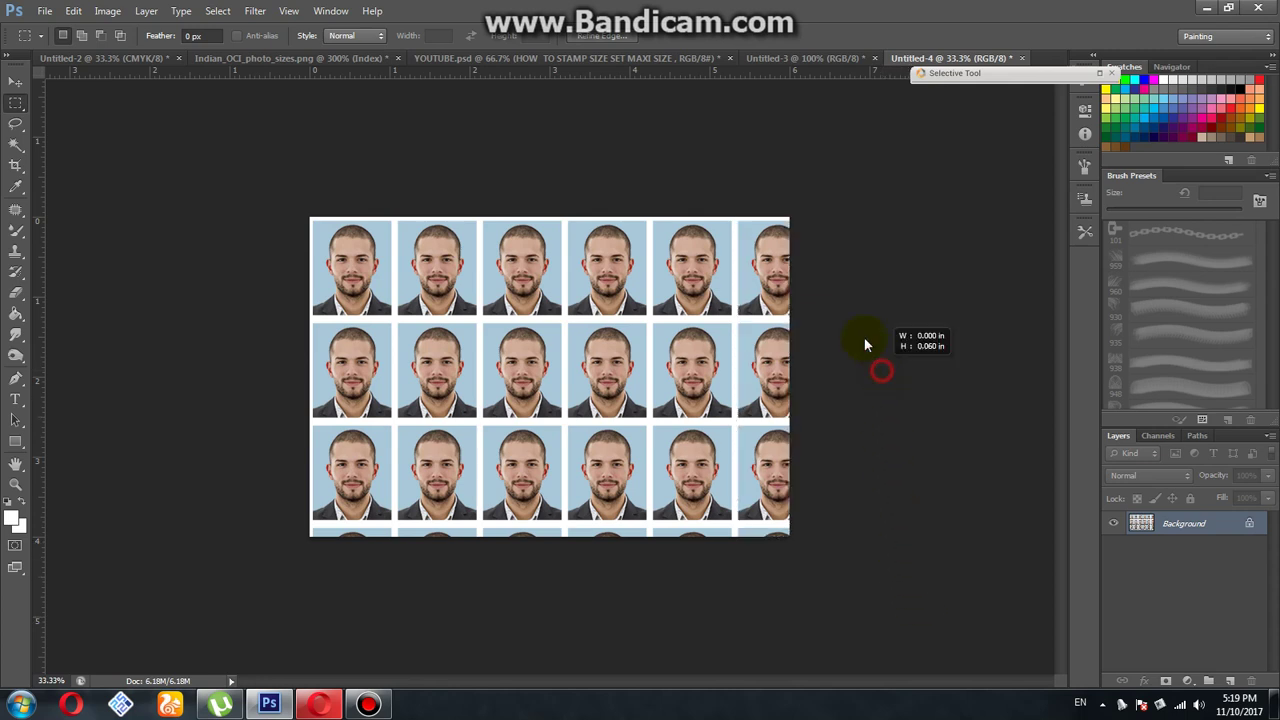
{"action": "left_click", "coordinate": [596, 265]}
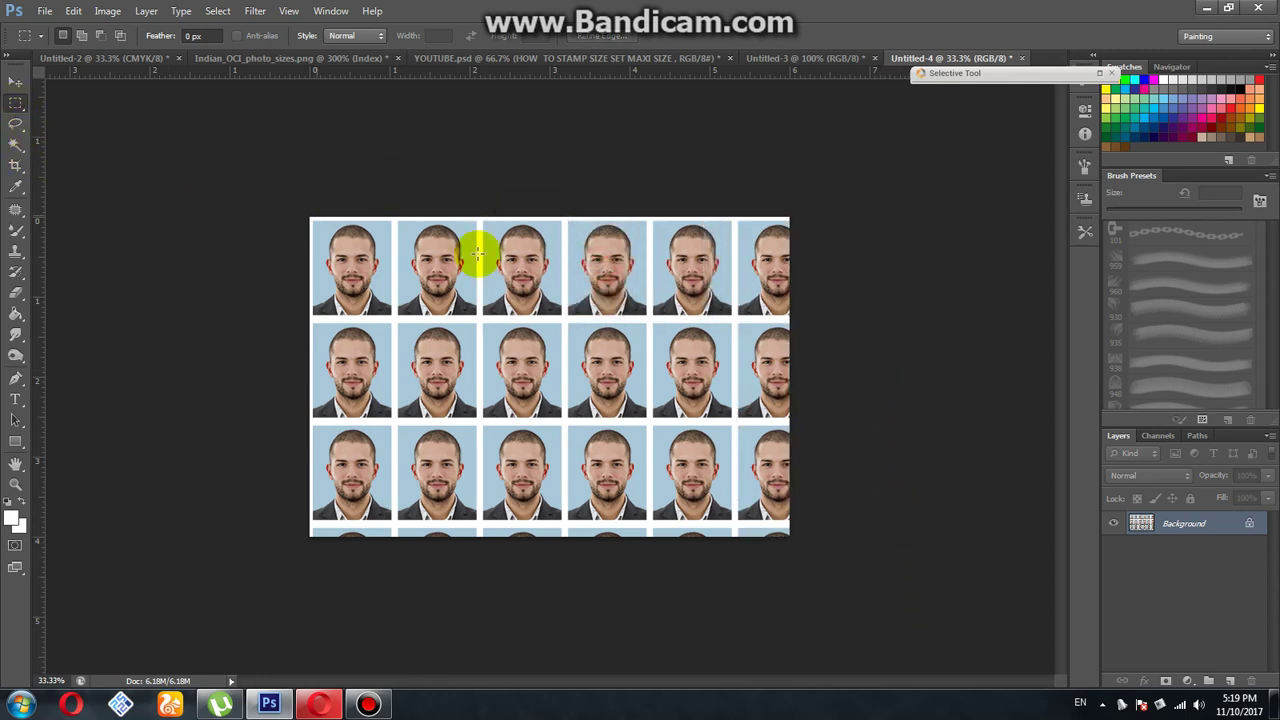
{"action": "left_click_drag", "start_coordinate": [736, 215], "coordinate": [912, 588]}
{"action": "key", "text": "i"}
{"action": "key", "text": "shift+F5"}
{"action": "left_click", "coordinate": [798, 262]}
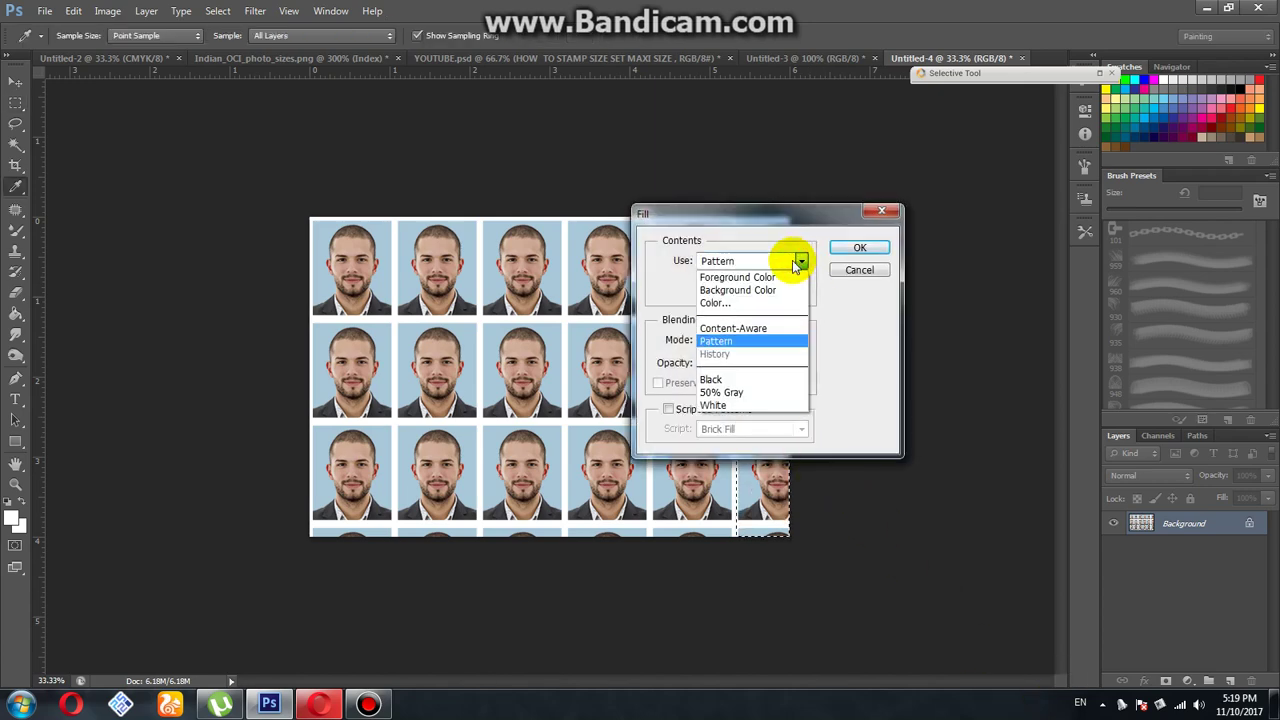
{"action": "left_click", "coordinate": [728, 400]}
{"action": "left_click", "coordinate": [860, 249]}
Fill the cut-off strip along the bottom with White
{"action": "key", "text": "m"}
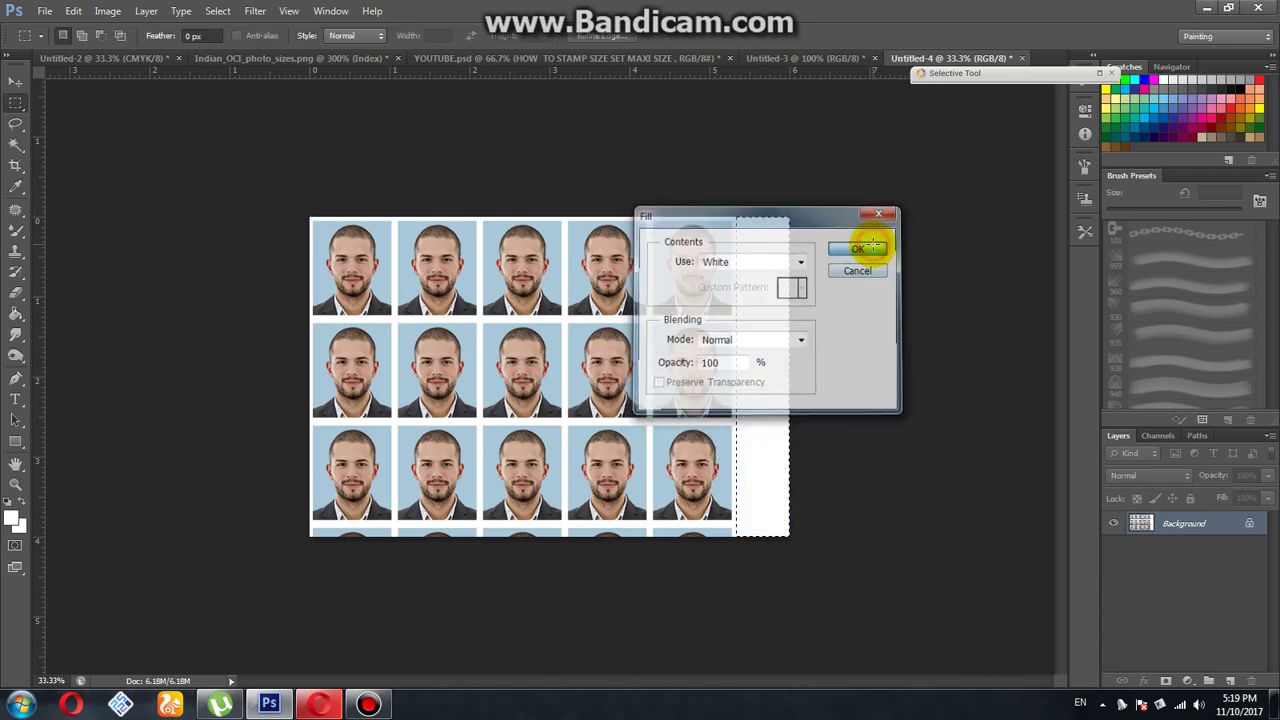
{"action": "left_click", "coordinate": [738, 490]}
{"action": "left_click_drag", "start_coordinate": [746, 523], "coordinate": [55, 645]}
{"action": "key", "text": "i"}
{"action": "key", "text": "shift+F5"}
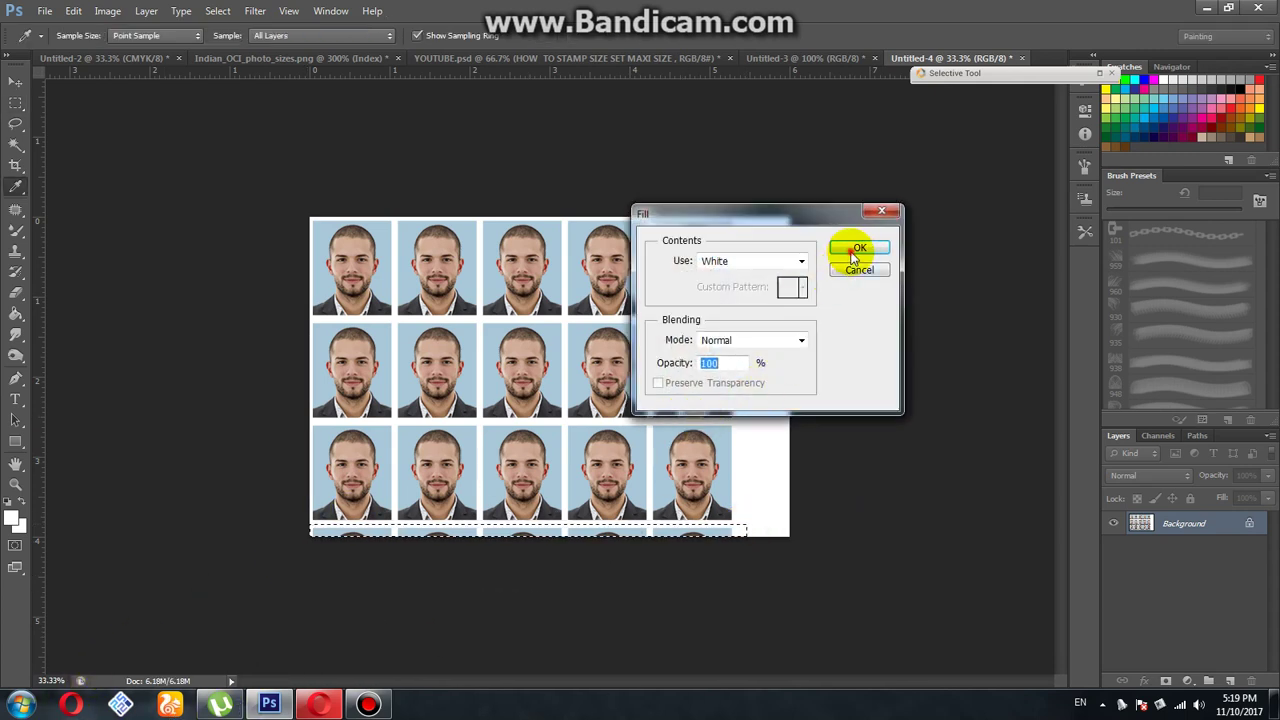
{"action": "left_click", "coordinate": [853, 249]}
{"action": "key", "text": "m"}
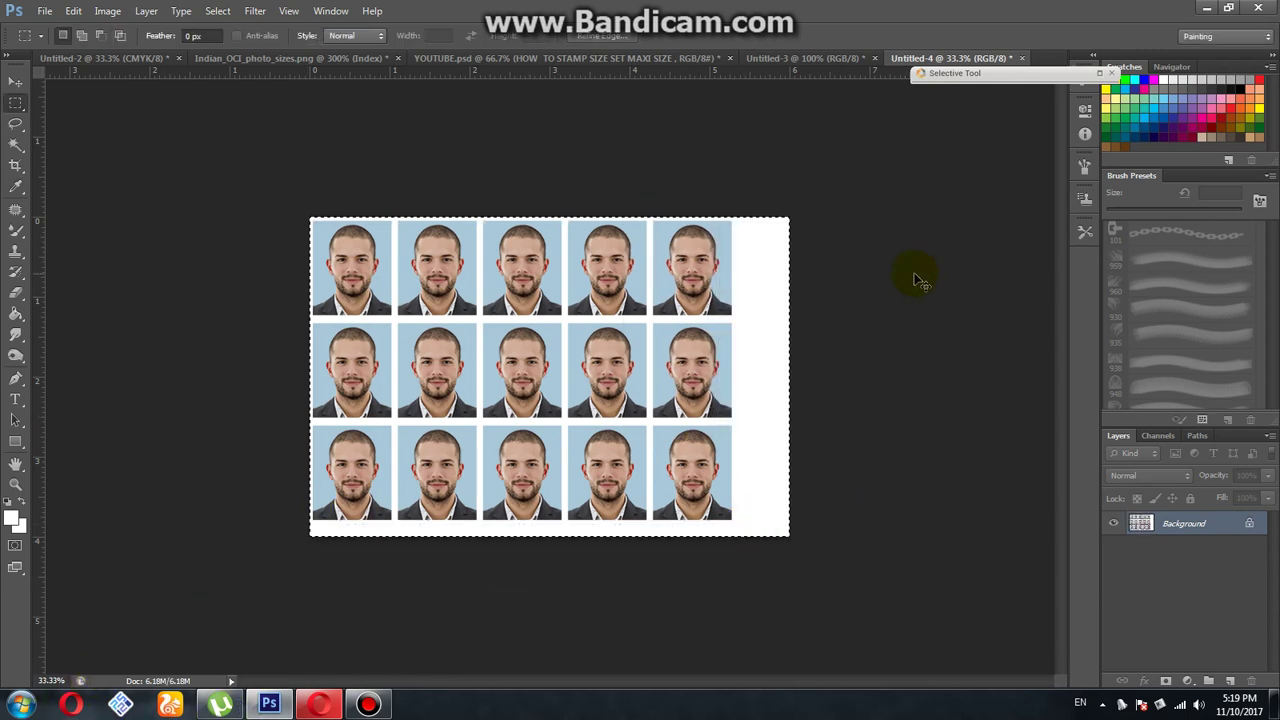
Nudge the portrait grid right and down with Free Transform until centred, then deselect
{"action": "key", "text": "ctrl+t"}
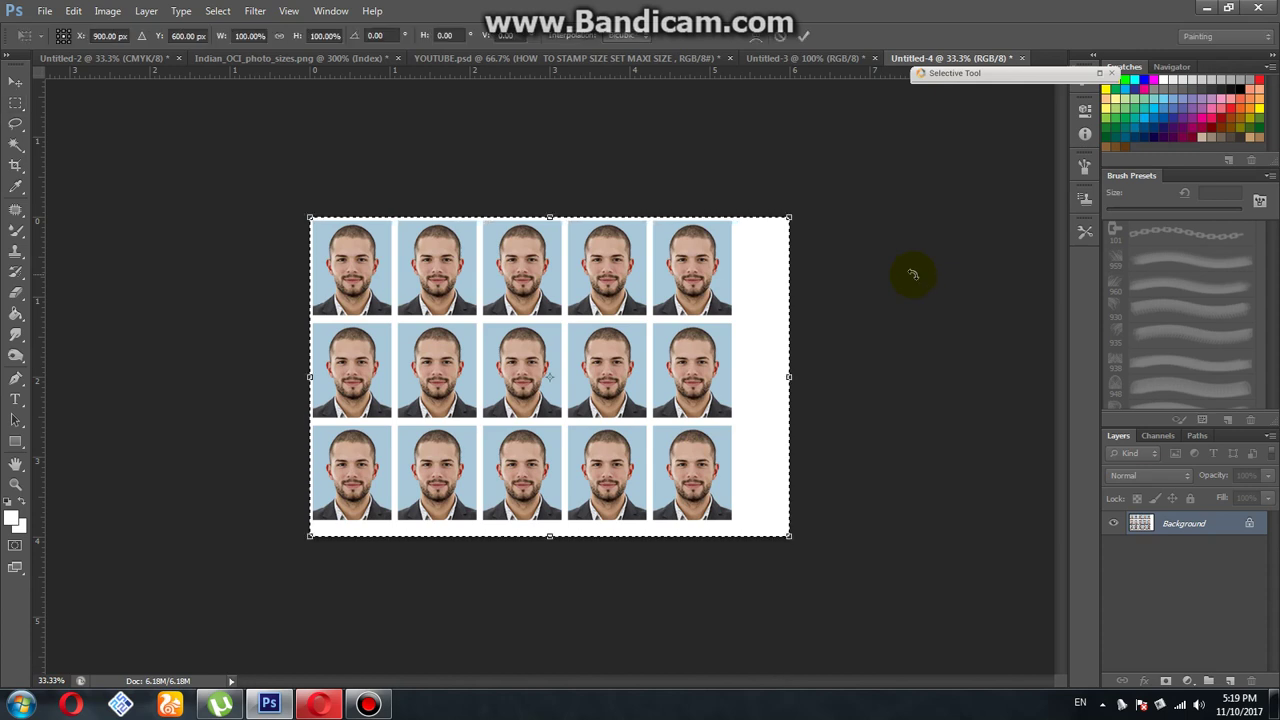
{"action": "key", "text": "shift+Right"}
{"action": "key", "text": "shift+Right"}
{"action": "key", "text": "shift+Right"}
{"action": "key", "text": "shift+Right"}
{"action": "key", "text": "shift+Right"}
{"action": "key", "text": "Right"}
{"action": "key", "text": "Right"}
{"action": "key", "text": "Right"}
{"action": "key", "text": "Right"}
{"action": "key", "text": "Right"}
{"action": "key", "text": "Right"}
{"action": "key", "text": "Right"}
{"action": "key", "text": "Down"}
{"action": "key", "text": "Down"}
{"action": "key", "text": "Down"}
{"action": "key", "text": "Down"}
{"action": "key", "text": "Down"}
{"action": "key", "text": "Down"}
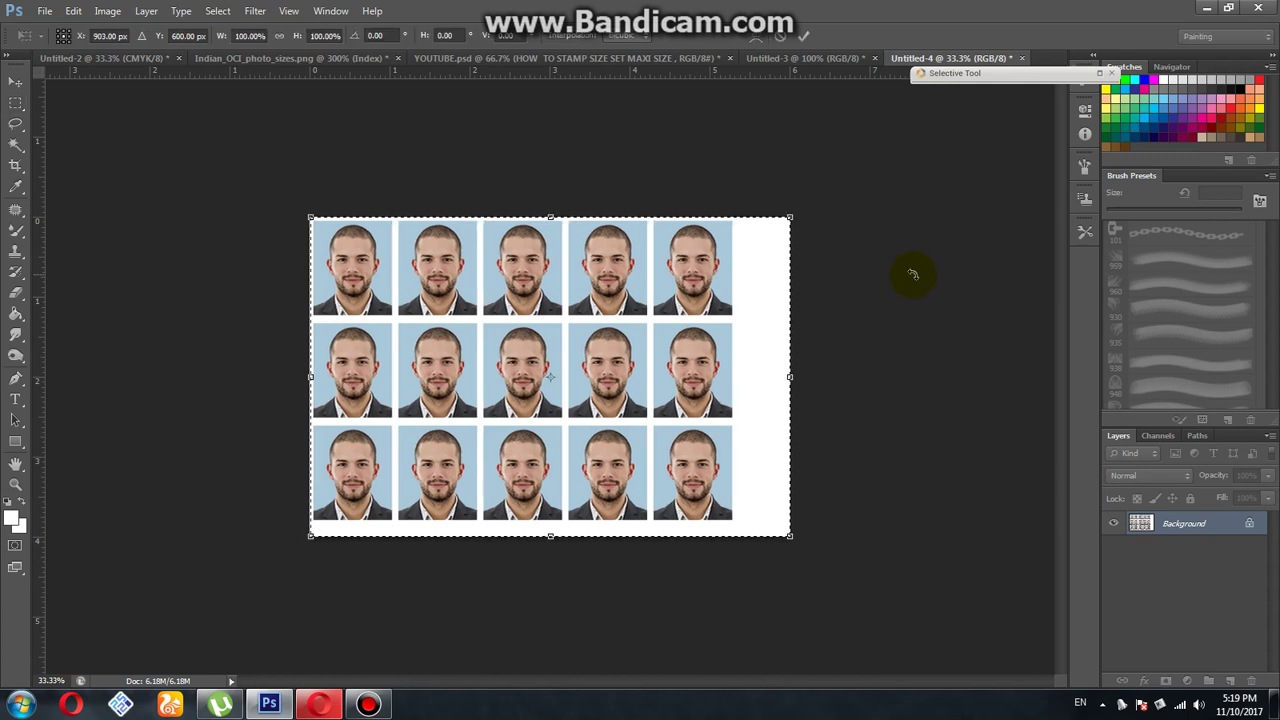
{"action": "key", "text": "Right"}
{"action": "key", "text": "Right"}
{"action": "key", "text": "Right"}
{"action": "key", "text": "Right"}
{"action": "key", "text": "Right"}
{"action": "key", "text": "Right"}
{"action": "key", "text": "Right"}
{"action": "key", "text": "Right"}
{"action": "key", "text": "Right"}
{"action": "key", "text": "Right"}
{"action": "key", "text": "Right"}
{"action": "key", "text": "Right"}
{"action": "key", "text": "Right"}
{"action": "key", "text": "Right"}
{"action": "key", "text": "Right"}
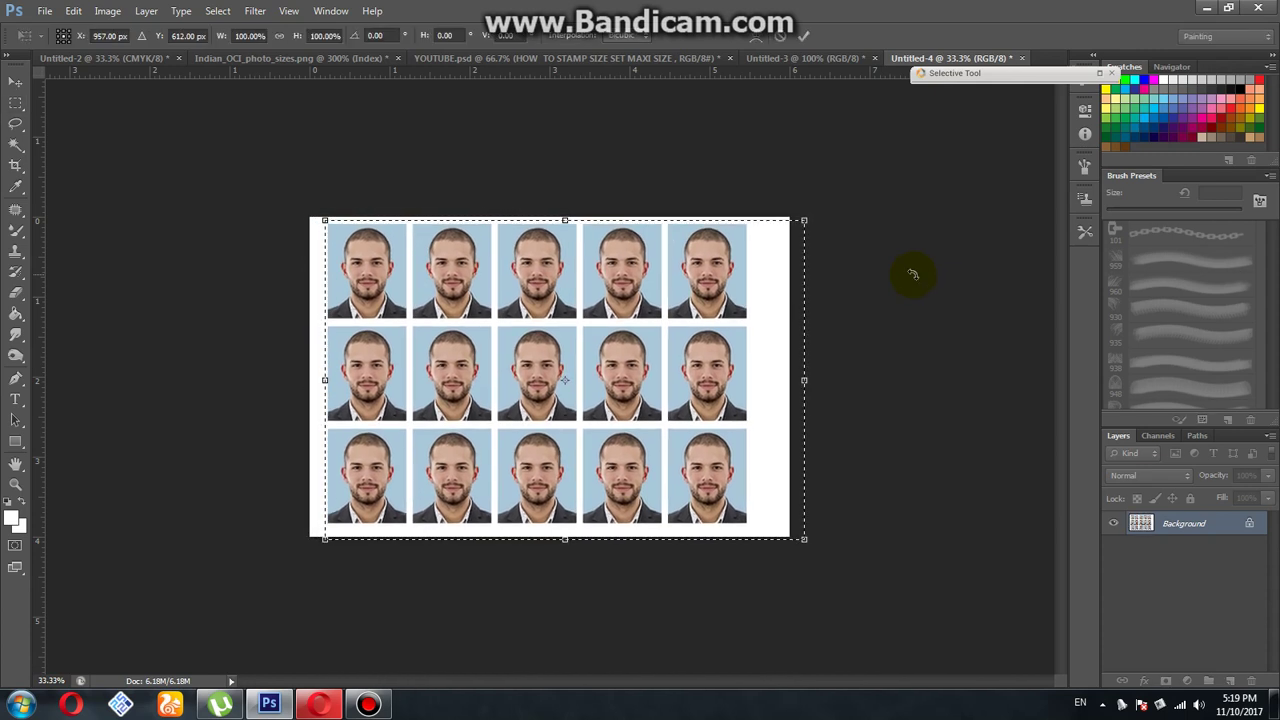
{"action": "key", "text": "Down"}
{"action": "key", "text": "Down"}
{"action": "key", "text": "Down"}
{"action": "key", "text": "Down"}
{"action": "key", "text": "Down"}
{"action": "key", "text": "Down"}
{"action": "key", "text": "Down"}
{"action": "key", "text": "Down"}
{"action": "key", "text": "Down"}
{"action": "key", "text": "Down"}
{"action": "key", "text": "Down"}
{"action": "key", "text": "Down"}
{"action": "key", "text": "Down"}
{"action": "key", "text": "Down"}
{"action": "key", "text": "Down"}
{"action": "key", "text": "Left"}
{"action": "key", "text": "Left"}
{"action": "key", "text": "Left"}
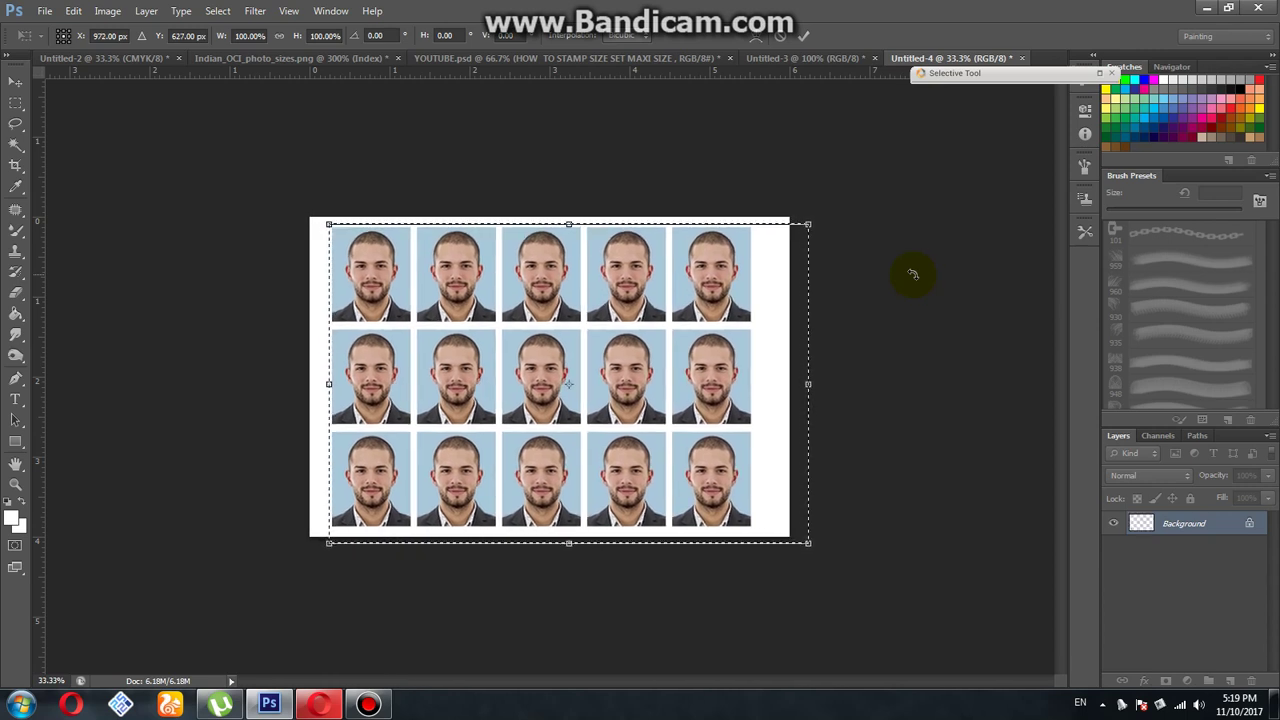
{"action": "key", "text": "Down"}
{"action": "key", "text": "Down"}
{"action": "key", "text": "Down"}
{"action": "key", "text": "Right"}
{"action": "key", "text": "Right"}
{"action": "key", "text": "Right"}
{"action": "key", "text": "Right"}
{"action": "key", "text": "Right"}
{"action": "key", "text": "Right"}
{"action": "key", "text": "Right"}
{"action": "key", "text": "Right"}
{"action": "key", "text": "Right"}
{"action": "key", "text": "Right"}
{"action": "key", "text": "Right"}
{"action": "key", "text": "Right"}
{"action": "key", "text": "Right"}
{"action": "key", "text": "Right"}
{"action": "key", "text": "Right"}
{"action": "key", "text": "Right"}
{"action": "key", "text": "Right"}
{"action": "key", "text": "Right"}
{"action": "key", "text": "Right"}
{"action": "key", "text": "Right"}
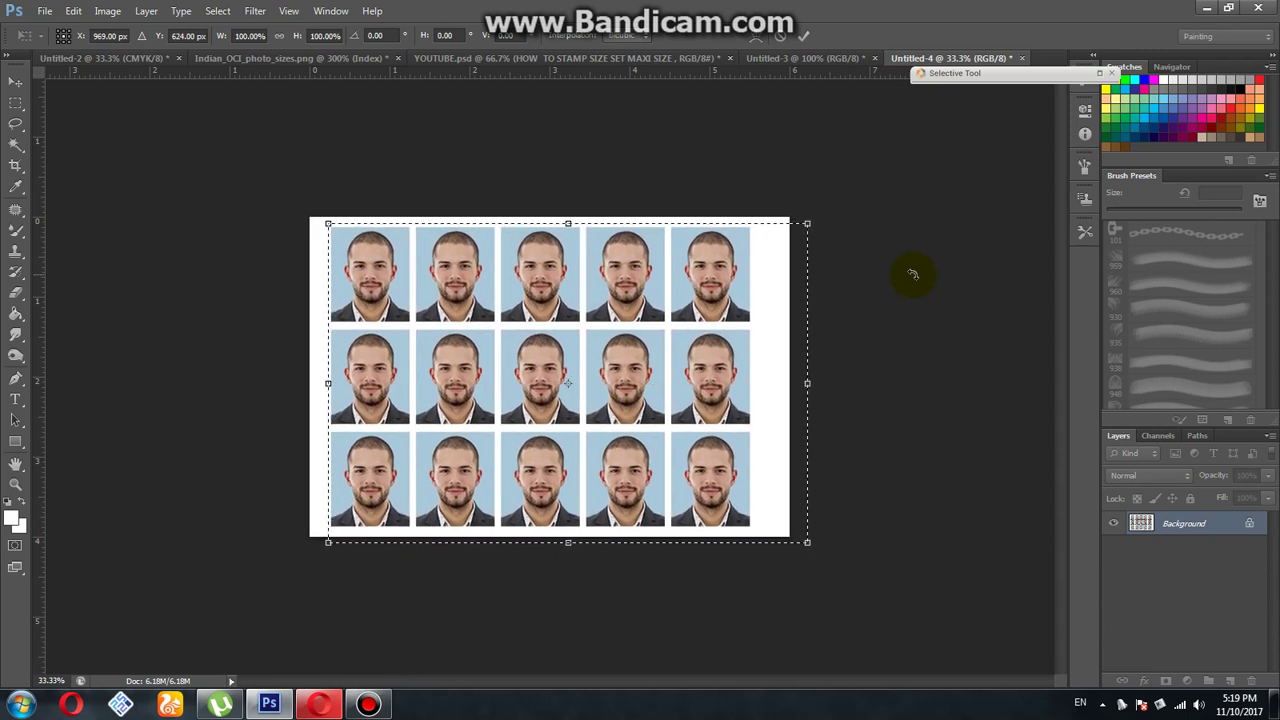
{"action": "key", "text": "Return"}
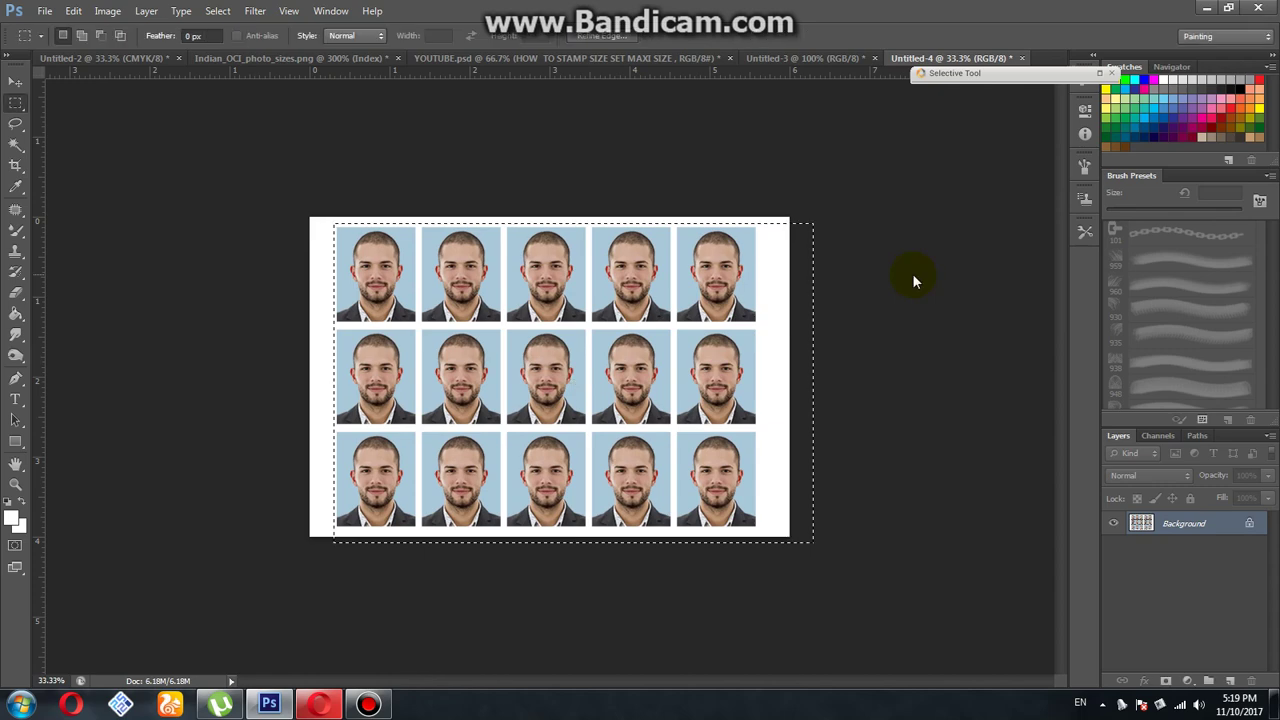
{"action": "key", "text": "ctrl+d"}
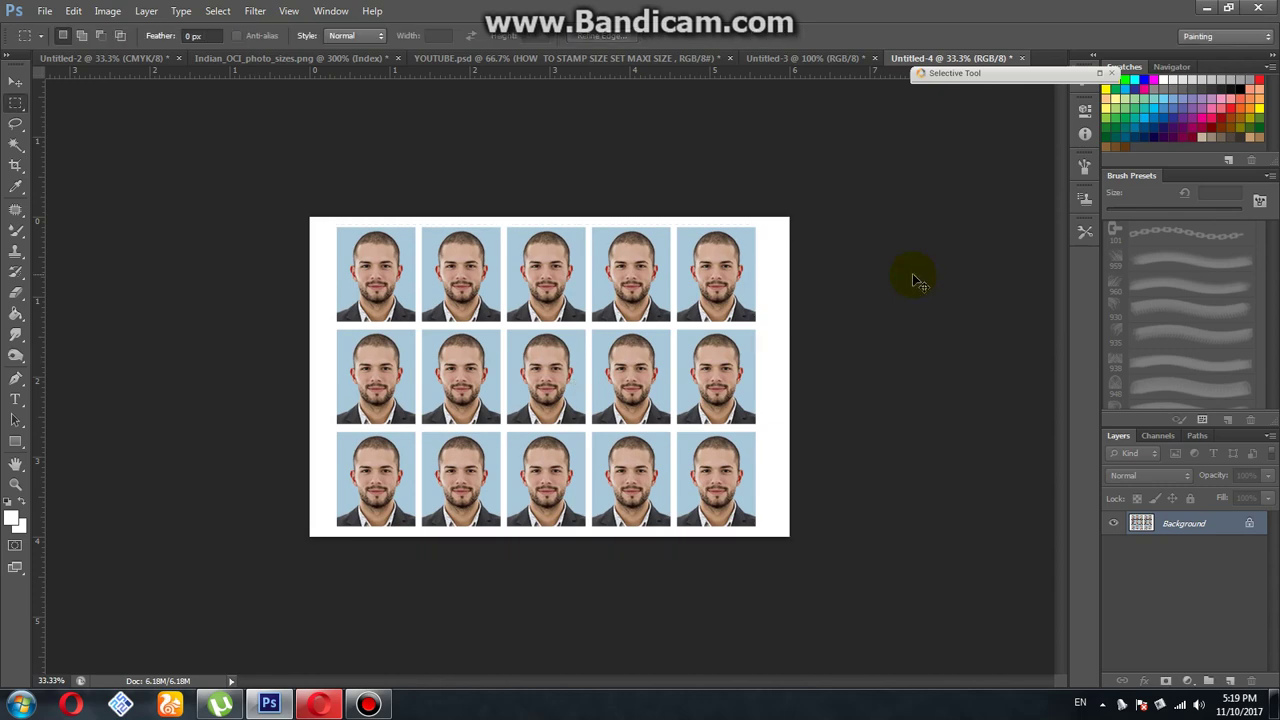
{"action": "key", "text": "ctrl+shift+s"}
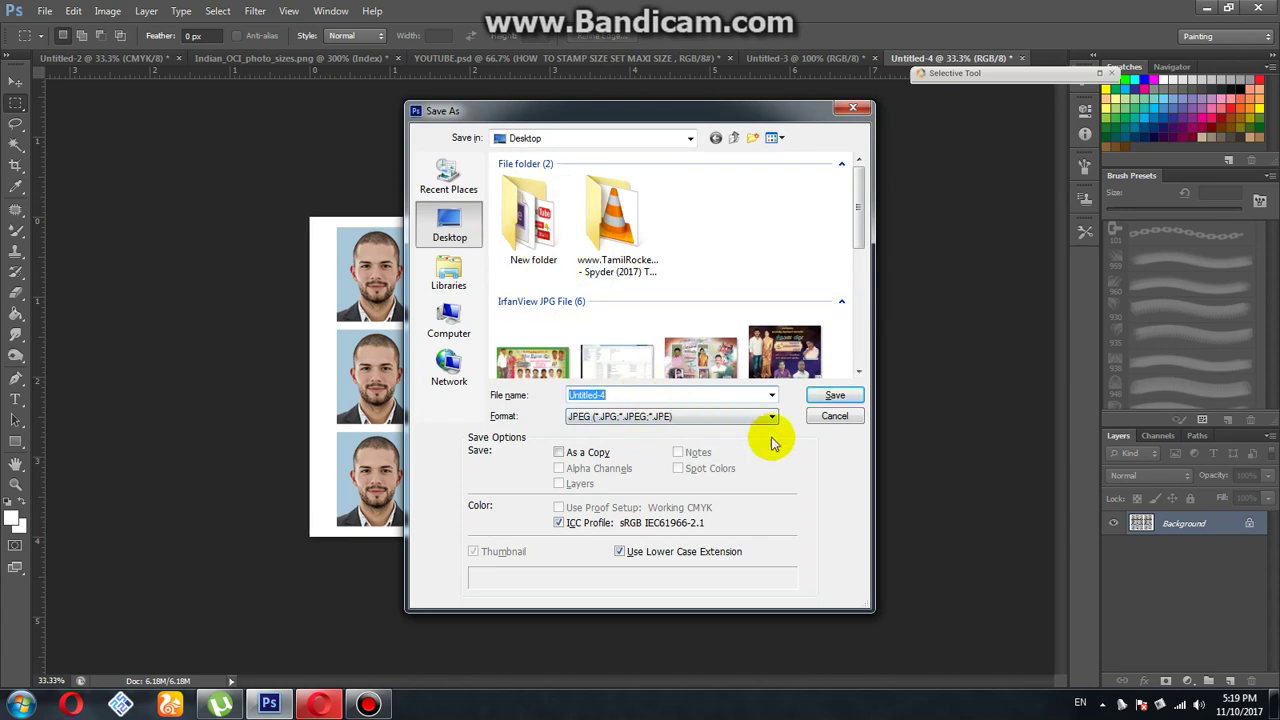
Save the sheet as a quality-12 JPEG named STAMP, then minimise Photoshop
{"action": "left_click", "coordinate": [828, 418]}
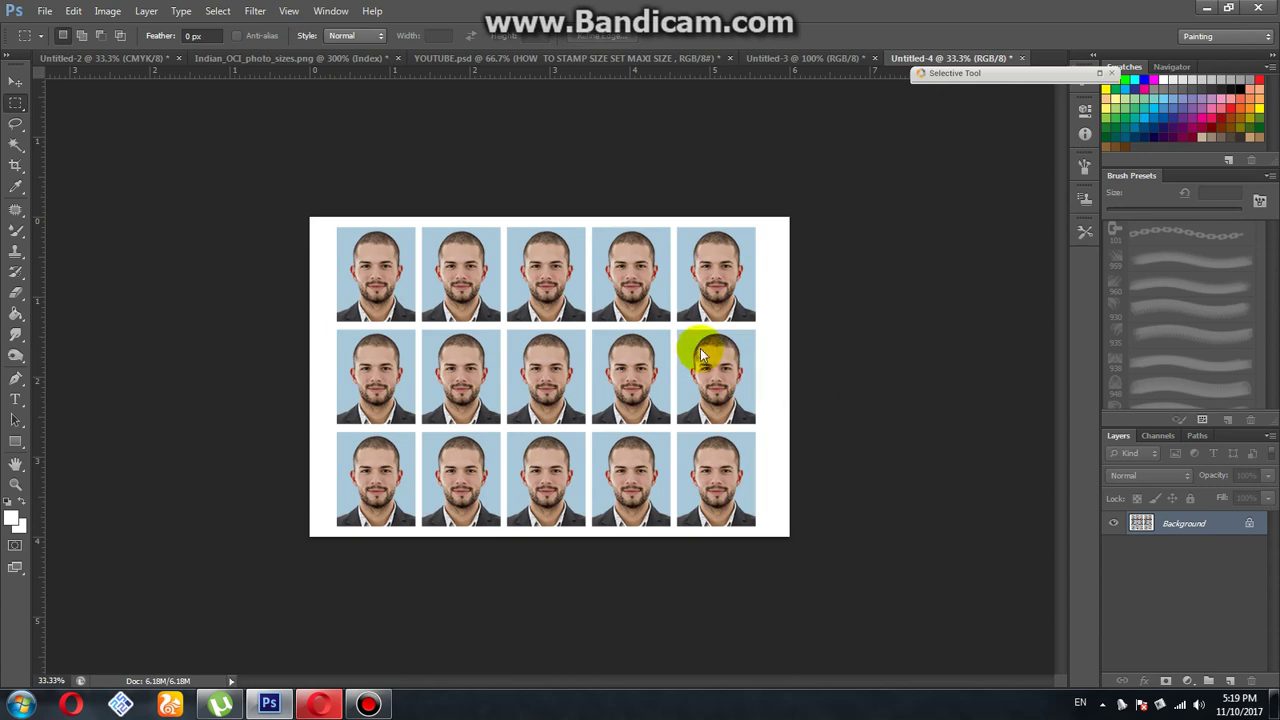
{"action": "key", "text": "ctrl+shift+s"}
{"action": "type", "text": "STAMP MXI"}
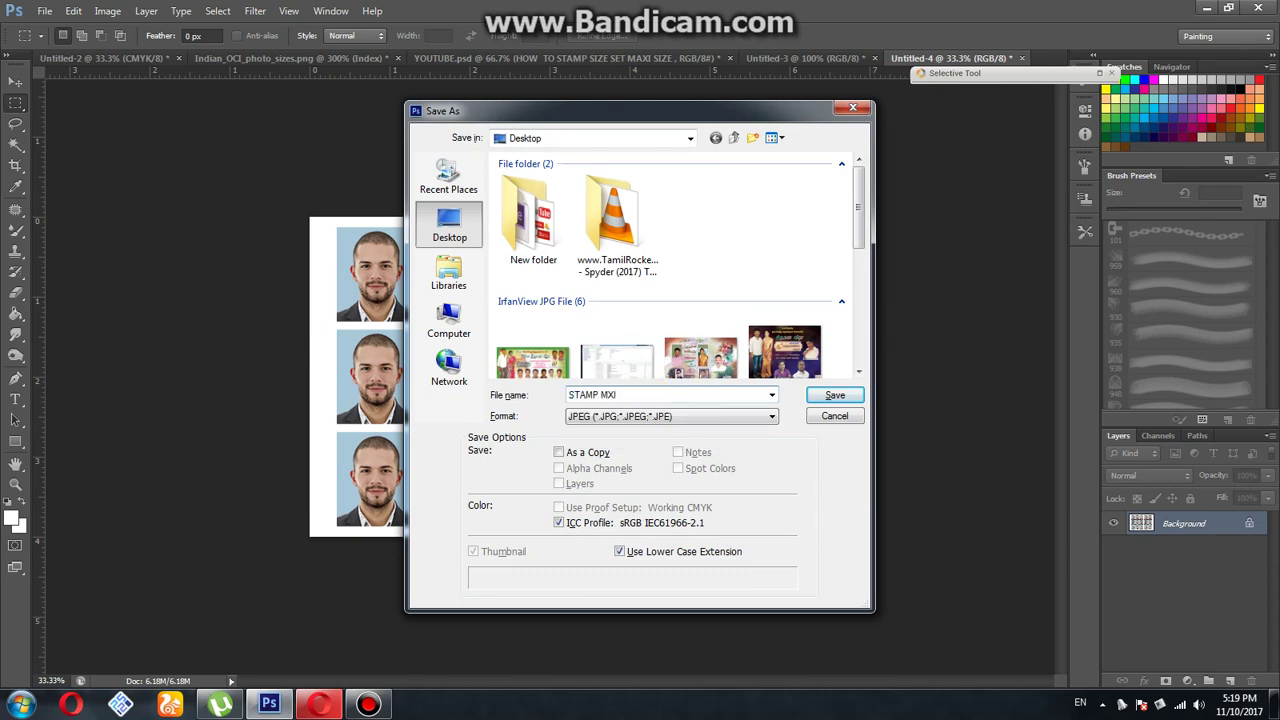
{"action": "key", "text": "Return"}
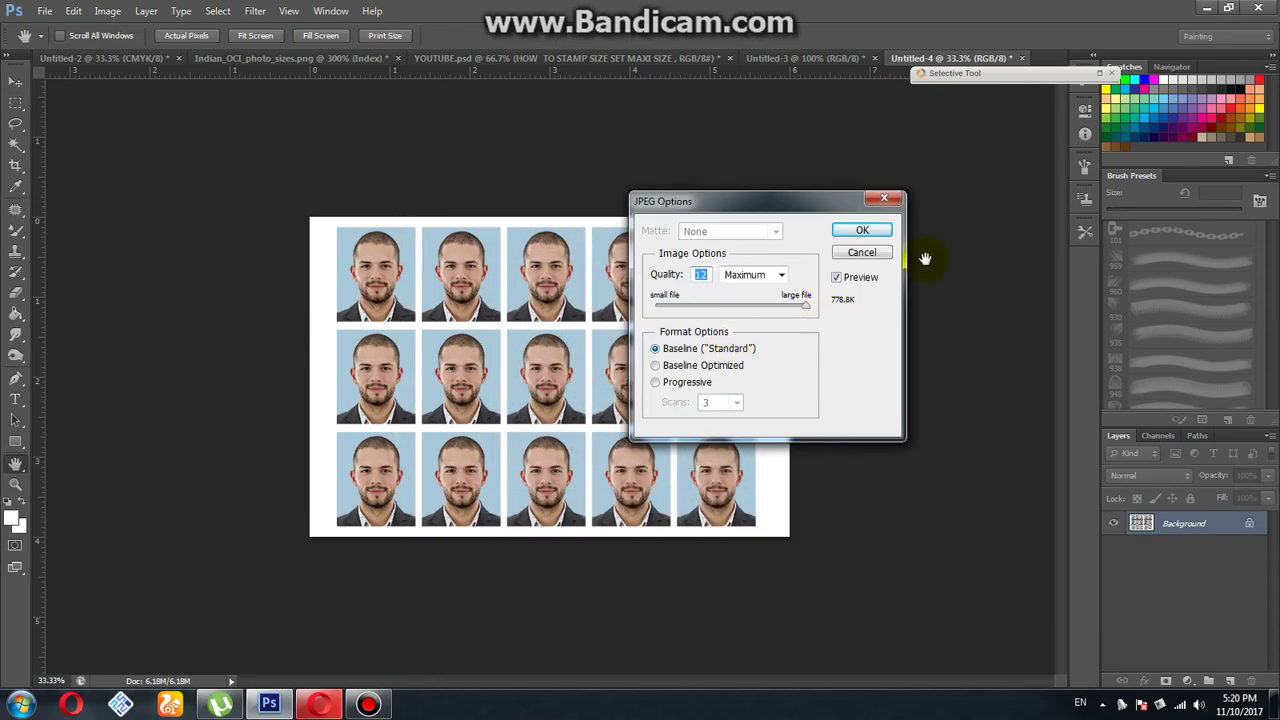
{"action": "key", "text": "Return"}
{"action": "left_click", "coordinate": [1206, 8]}
{"action": "right_click", "coordinate": [626, 168]}
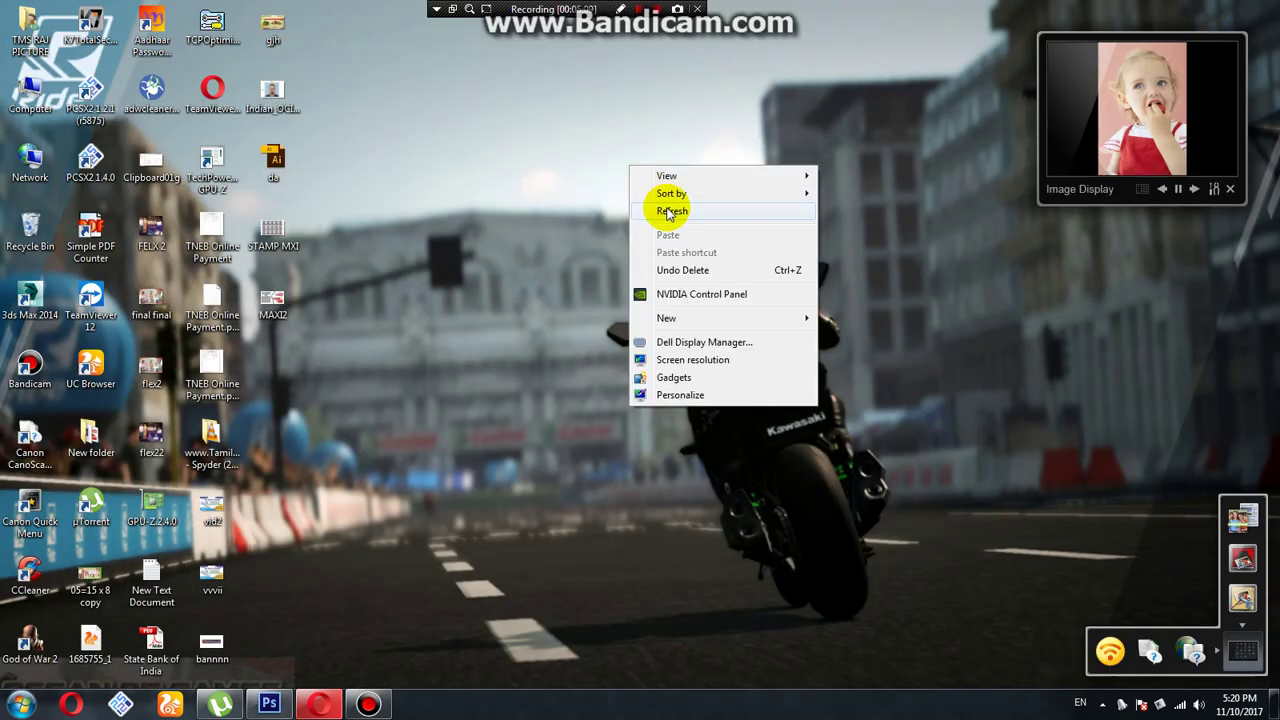
{"action": "right_click", "coordinate": [566, 172]}
{"action": "left_click", "coordinate": [582, 220]}
{"action": "double_click", "coordinate": [284, 236]}
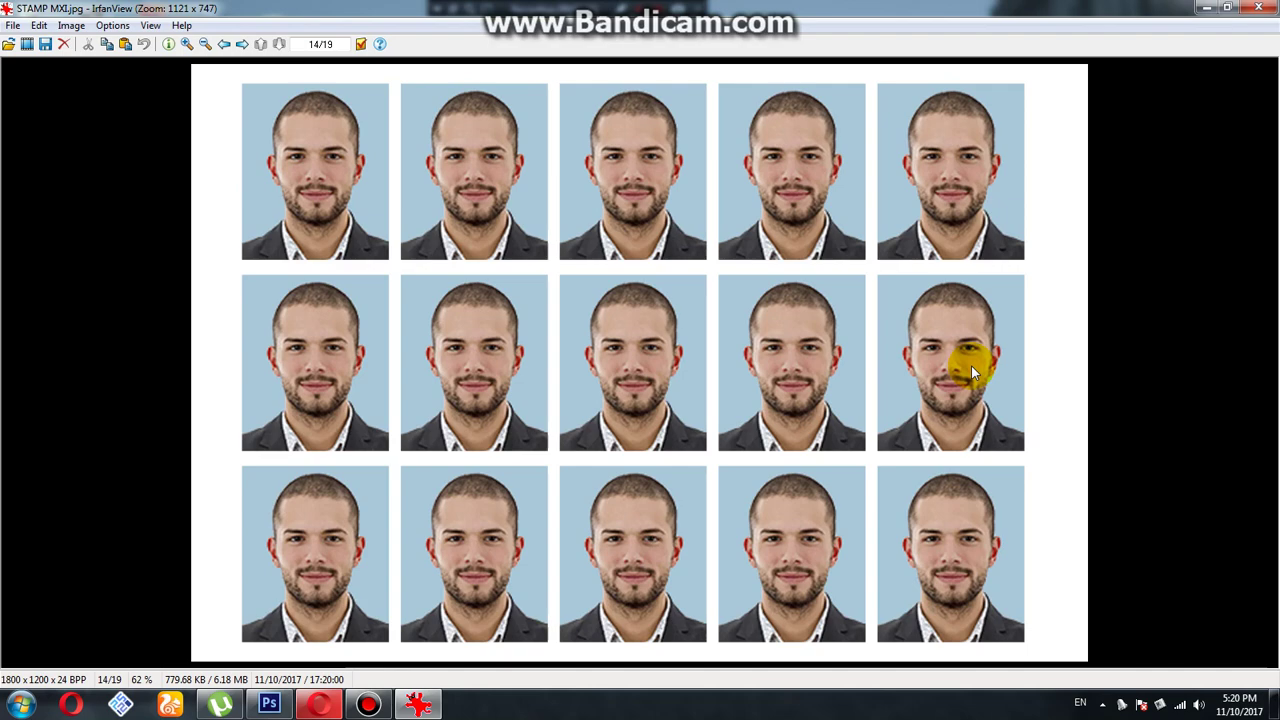
{"action": "left_click", "coordinate": [1258, 7]}
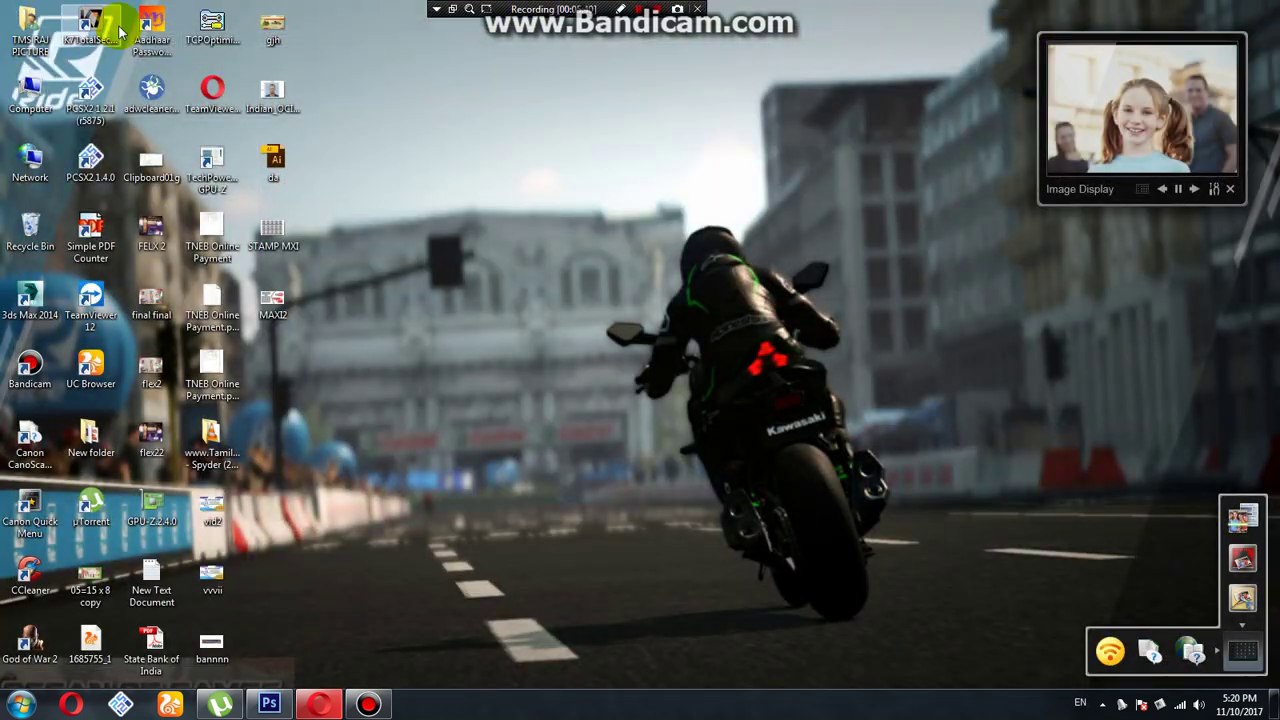